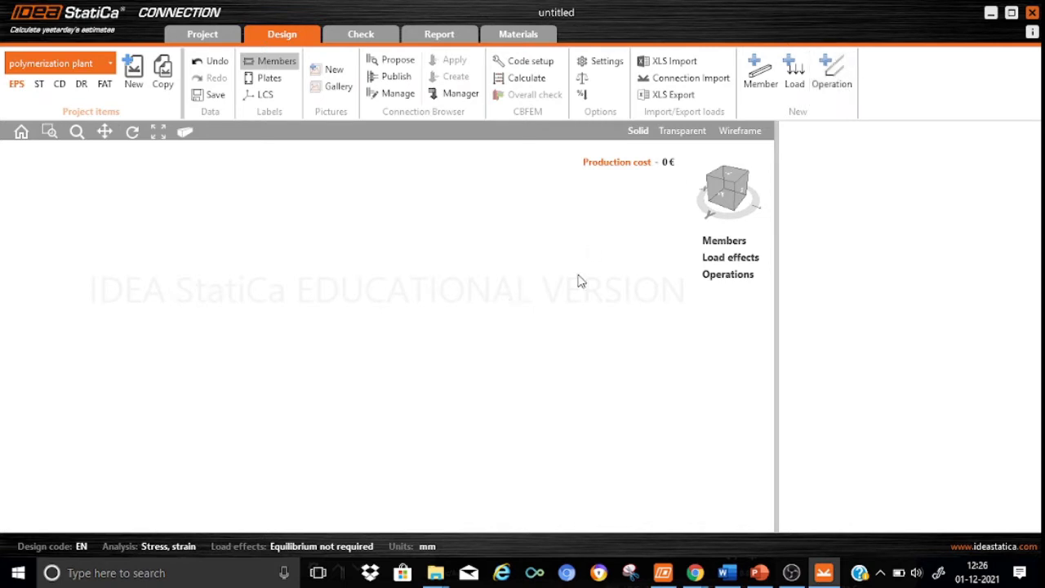
Add the first member as a rolled I-section from the UB family, size UB 610 x 229 x 140
left_click(749, 88)
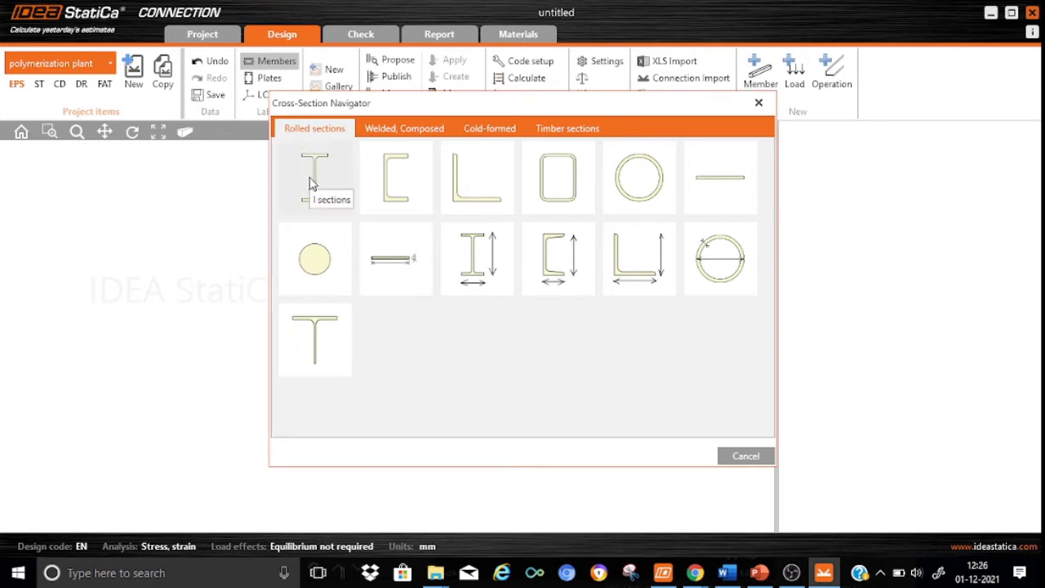
left_click(309, 184)
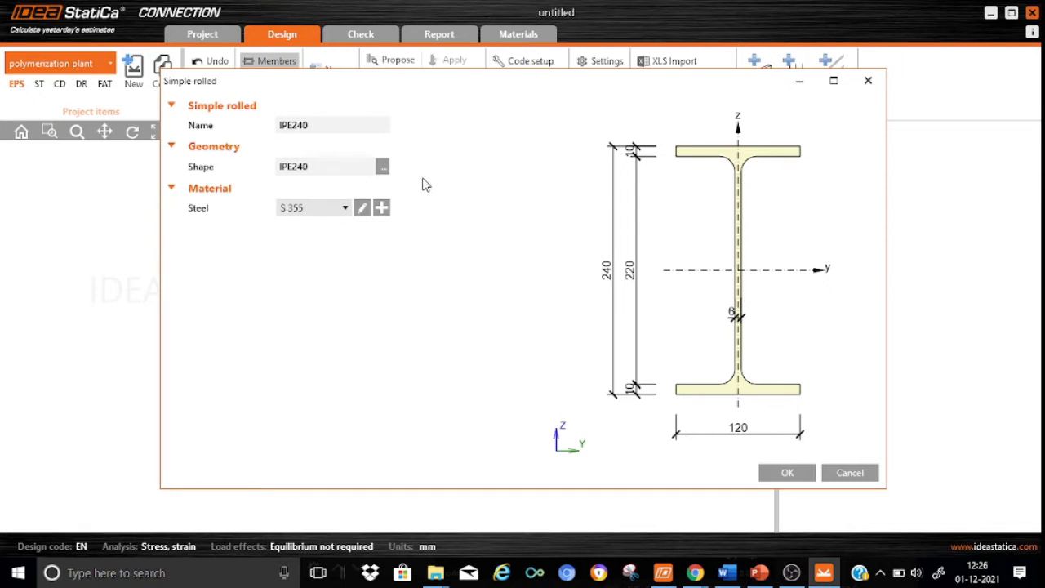
left_click(384, 166)
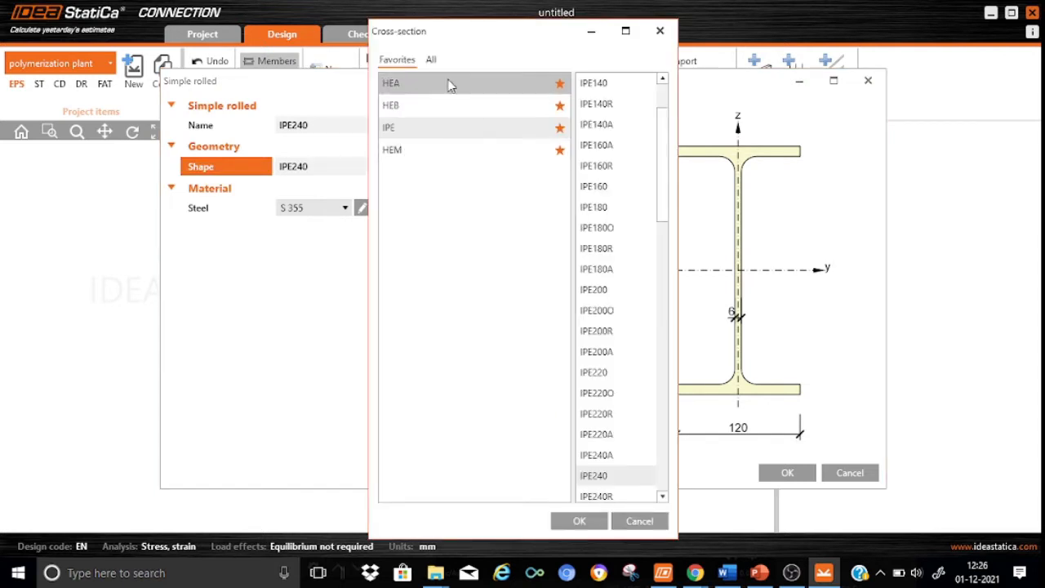
left_click(431, 62)
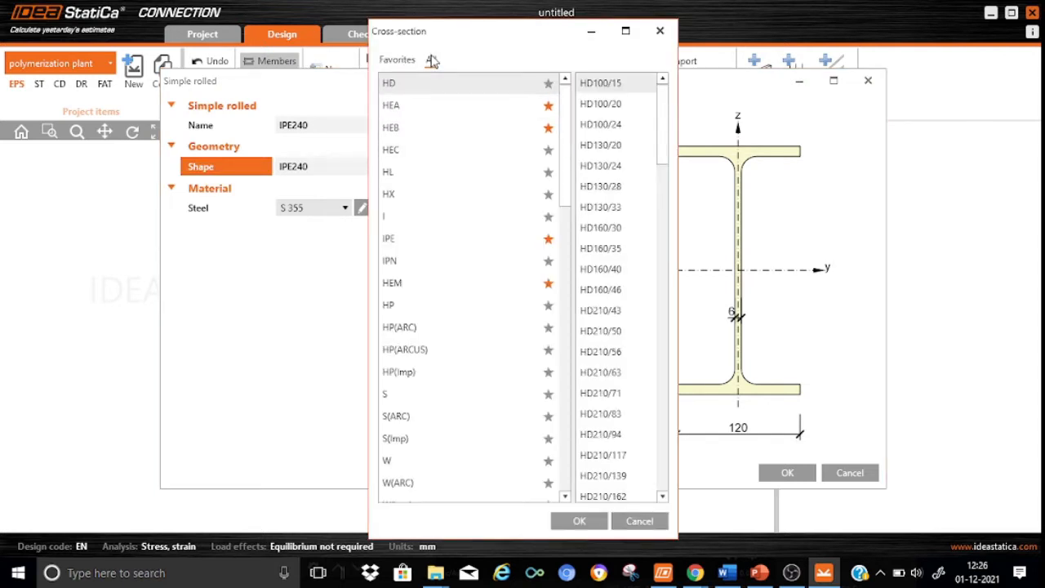
left_click_drag(566, 192, 572, 376)
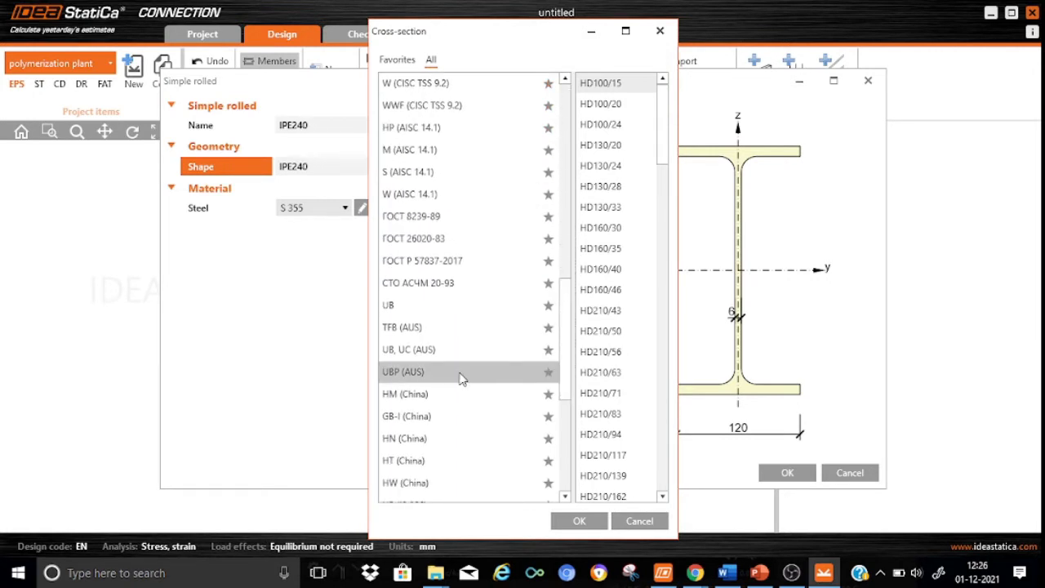
left_click(412, 308)
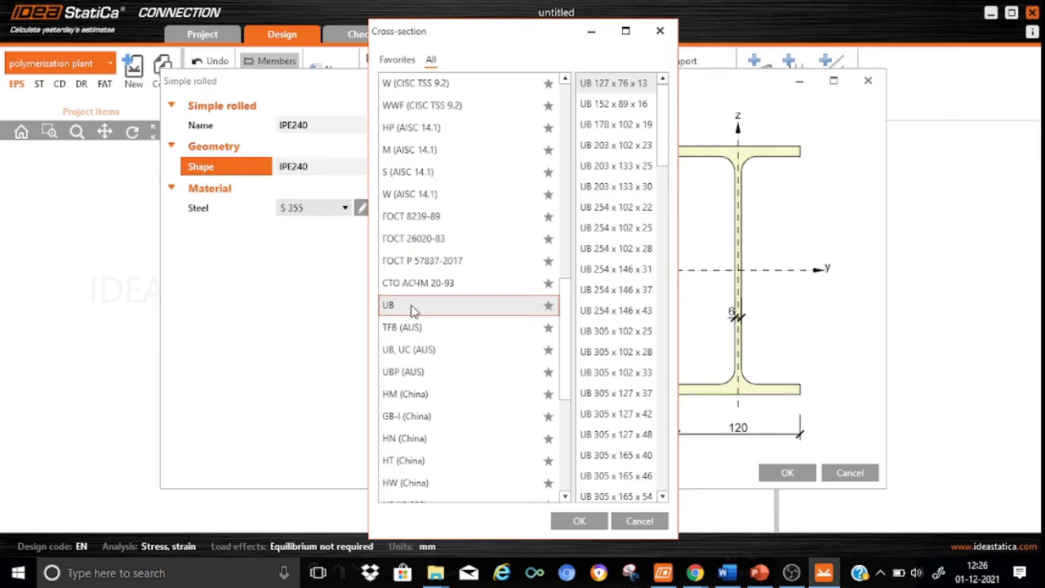
left_click(662, 496)
left_click(662, 496)
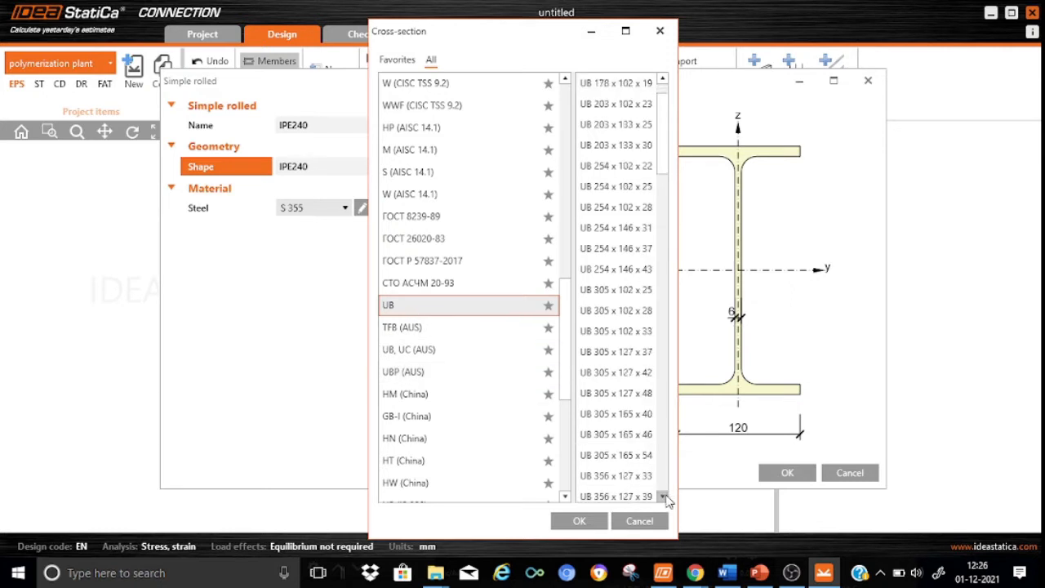
left_click(663, 497)
left_click(663, 496)
left_click(663, 496)
left_click(663, 496)
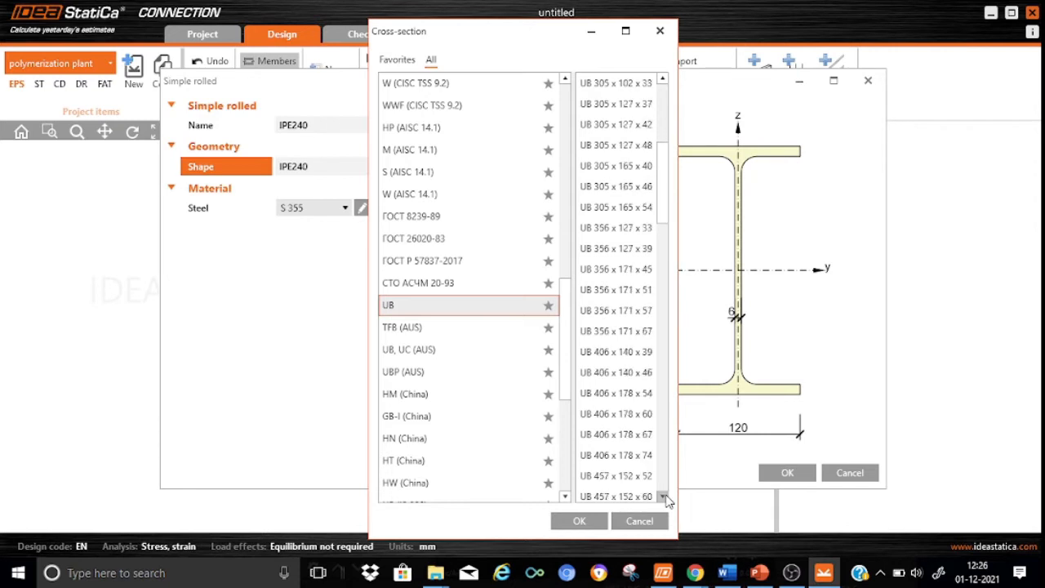
left_click(663, 496)
left_click(662, 496)
left_click(663, 496)
left_click(663, 497)
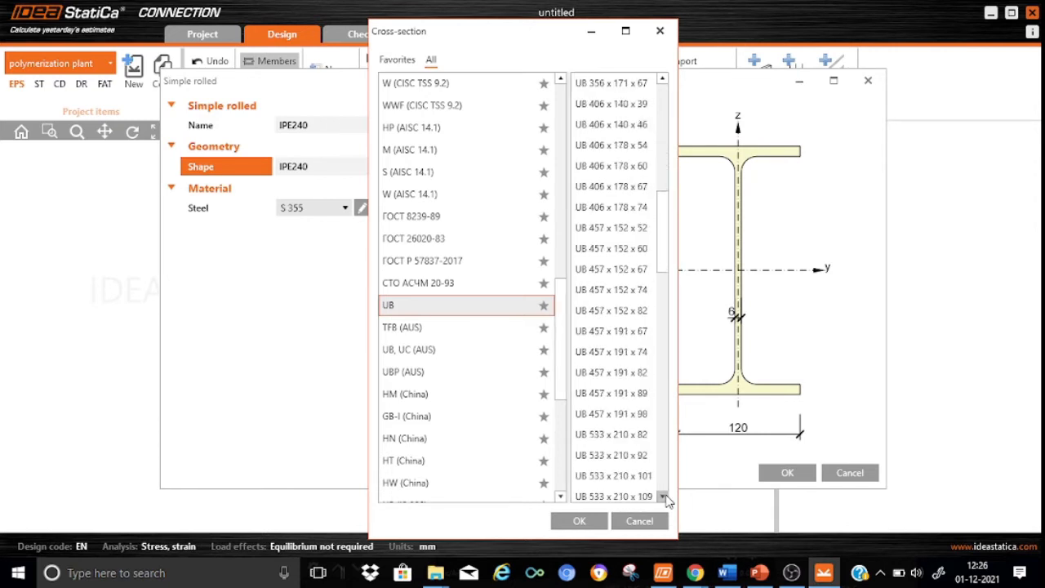
left_click(663, 496)
left_click(662, 496)
left_click(663, 496)
left_click(663, 496)
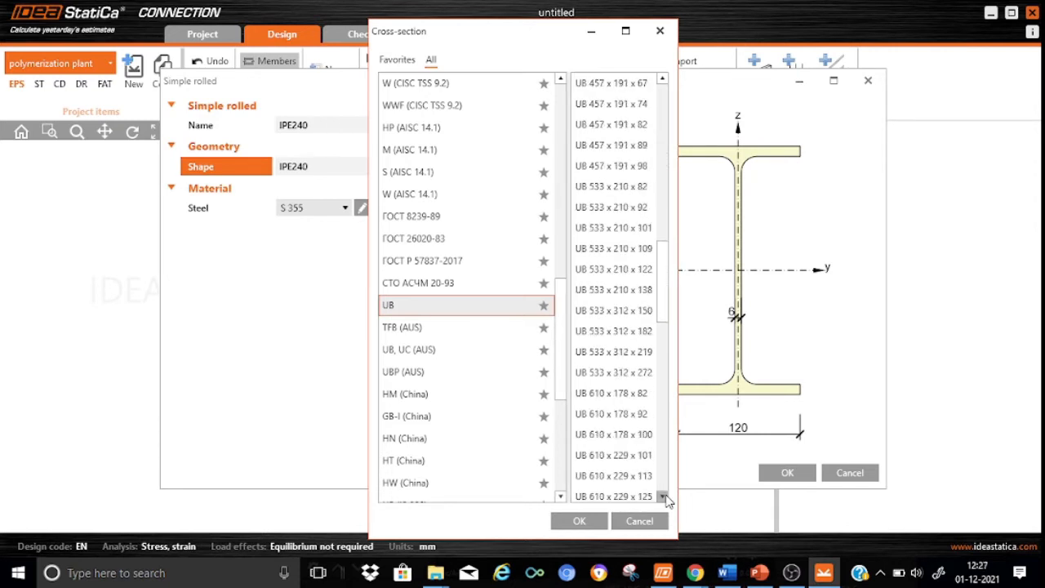
left_click(663, 496)
left_click(663, 496)
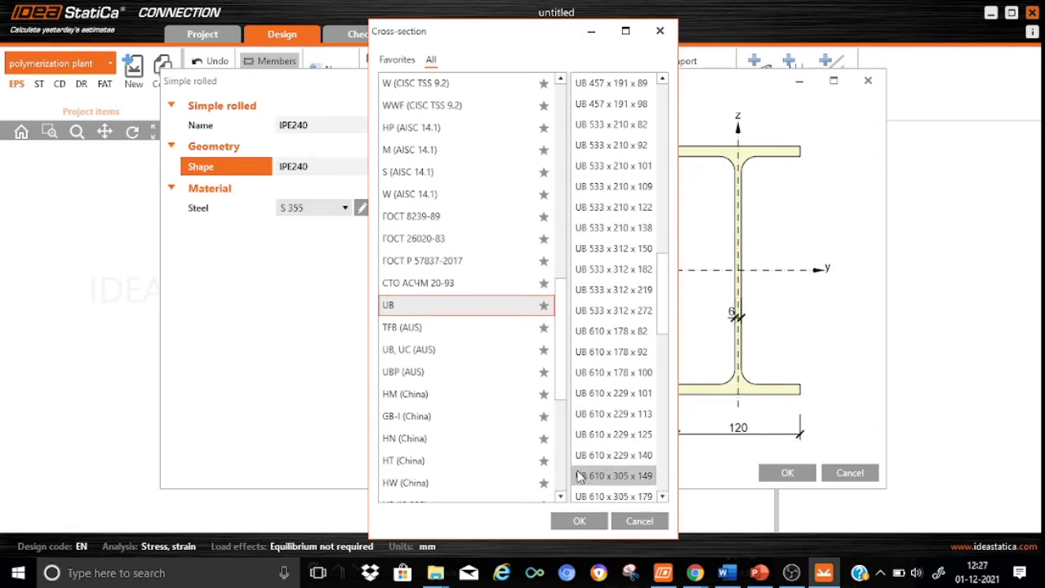
left_click(612, 454)
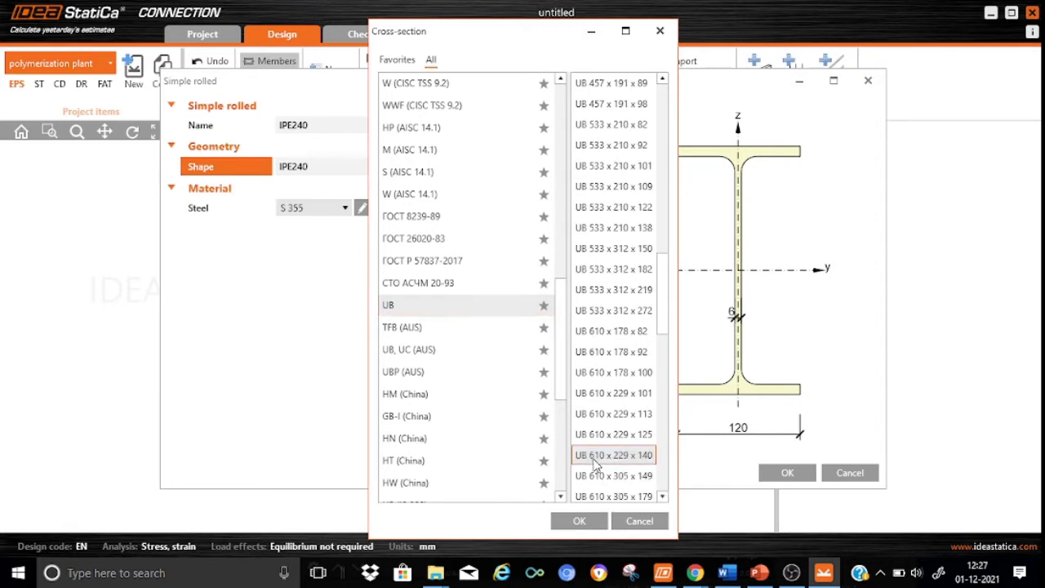
left_click(594, 526)
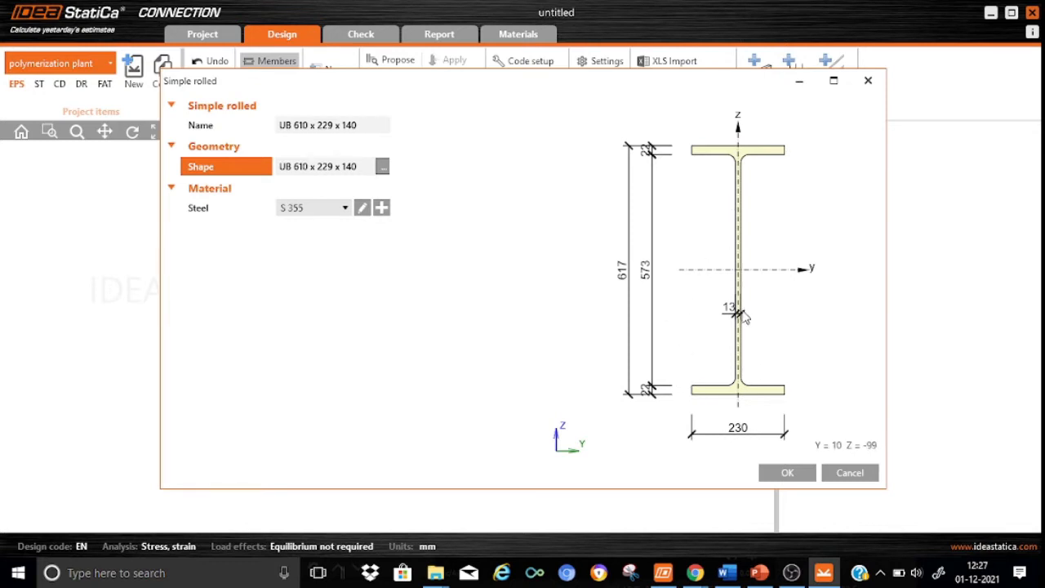
left_click(787, 472)
left_click(759, 463)
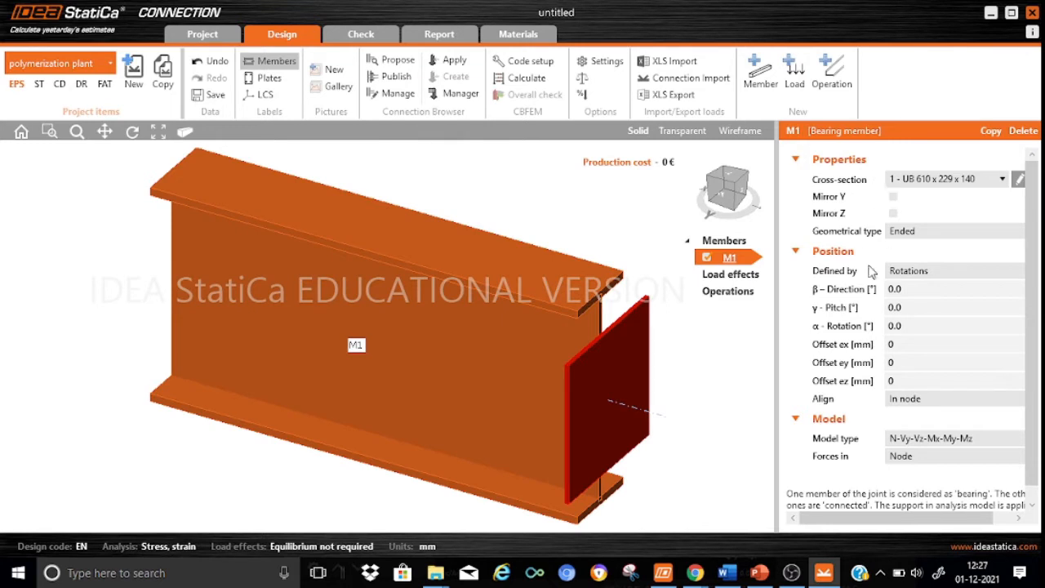
Set the geometrical type of bearing member M1 to Continuous
left_click(944, 234)
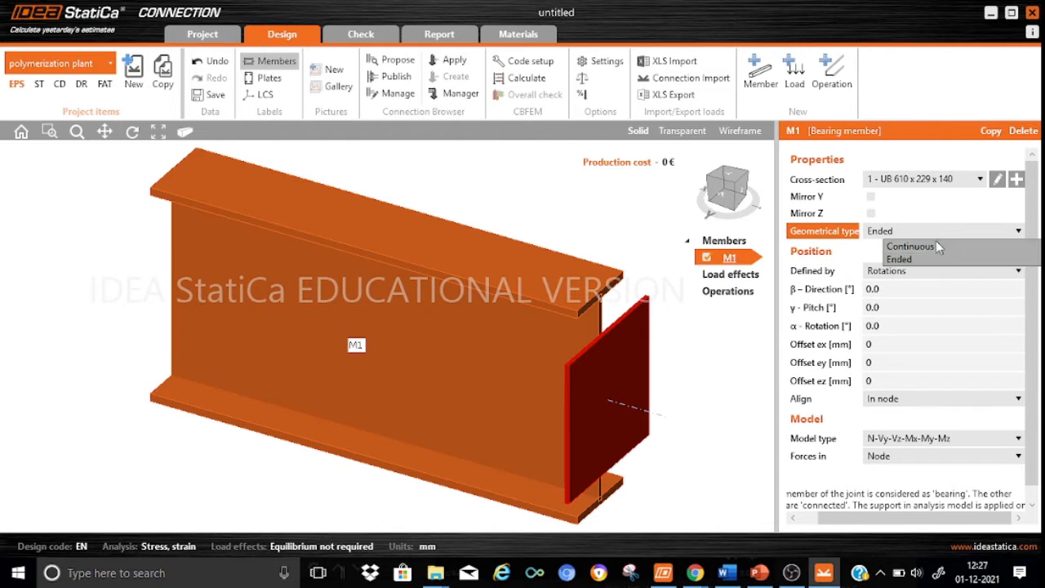
left_click(911, 246)
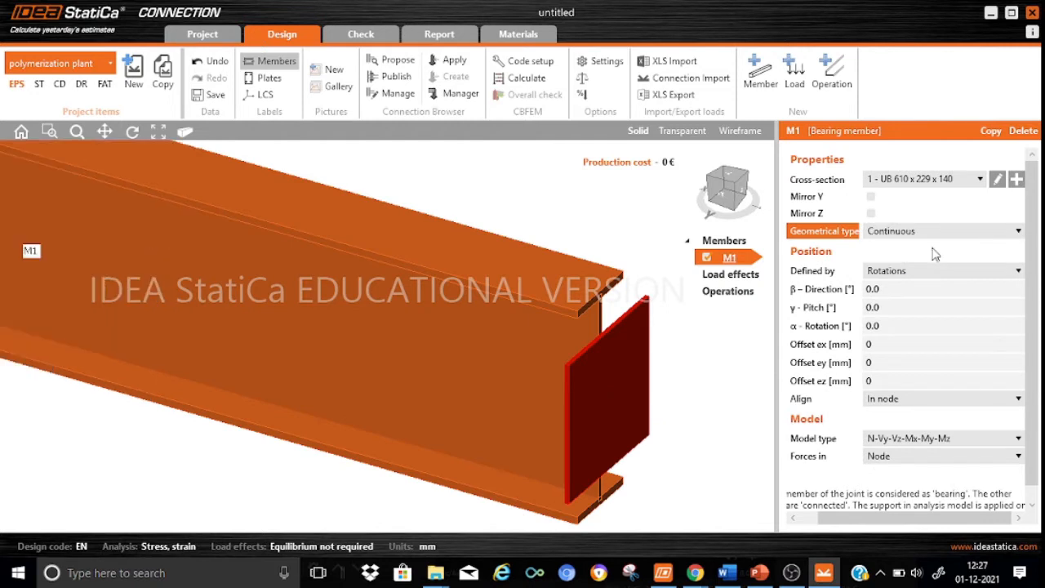
left_click(184, 133)
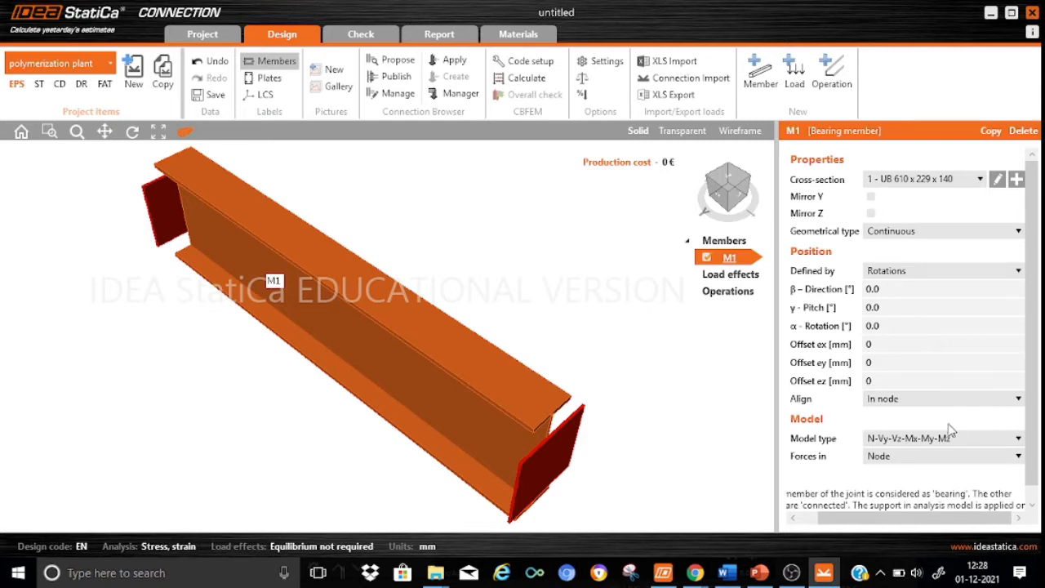
Add a second member and assign it a new rolled I-section, UB 533 x 210 x 92
mouse_move(834, 454)
left_click(762, 79)
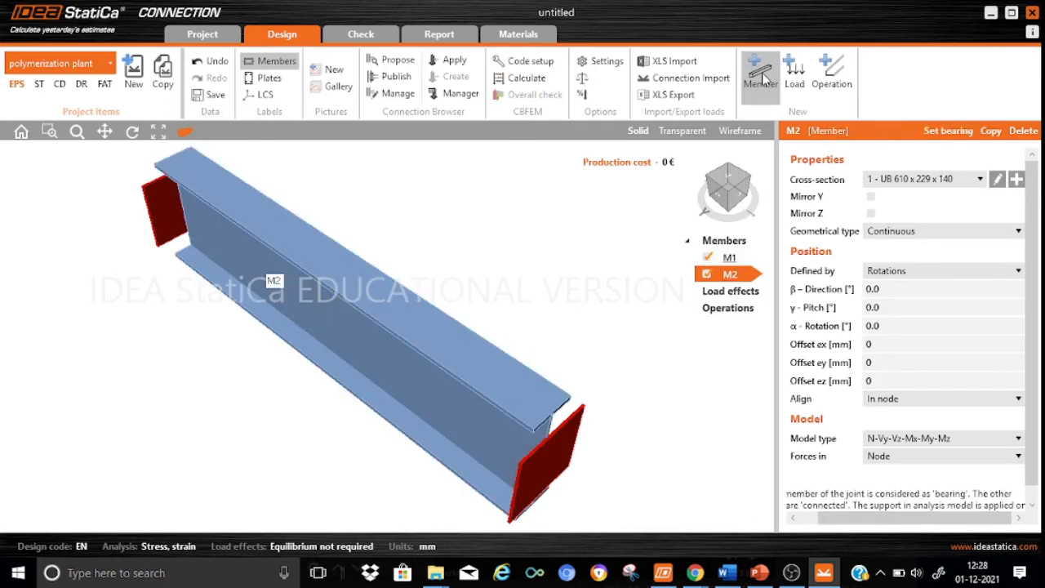
left_click(1017, 179)
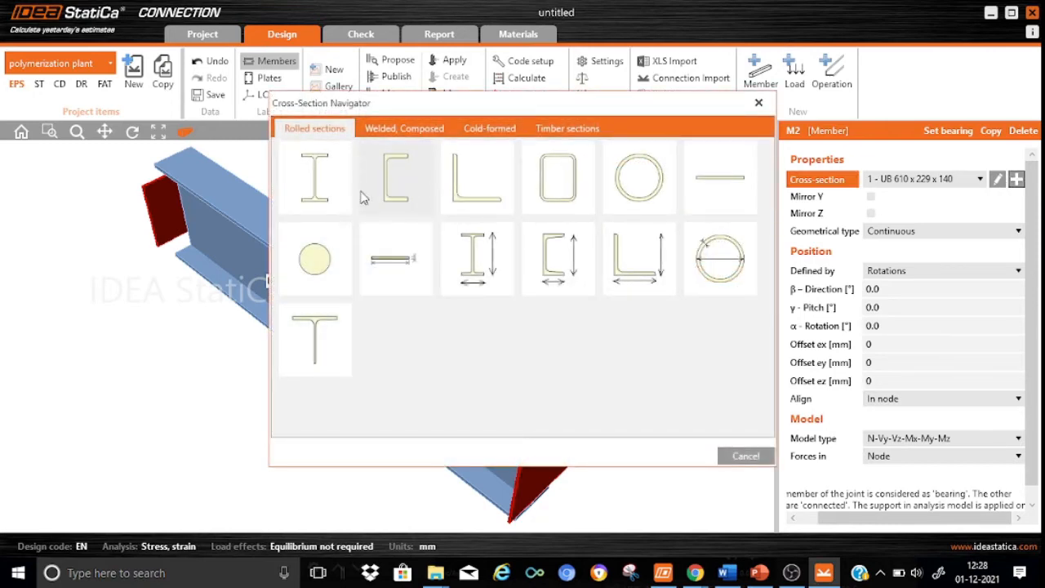
left_click(331, 194)
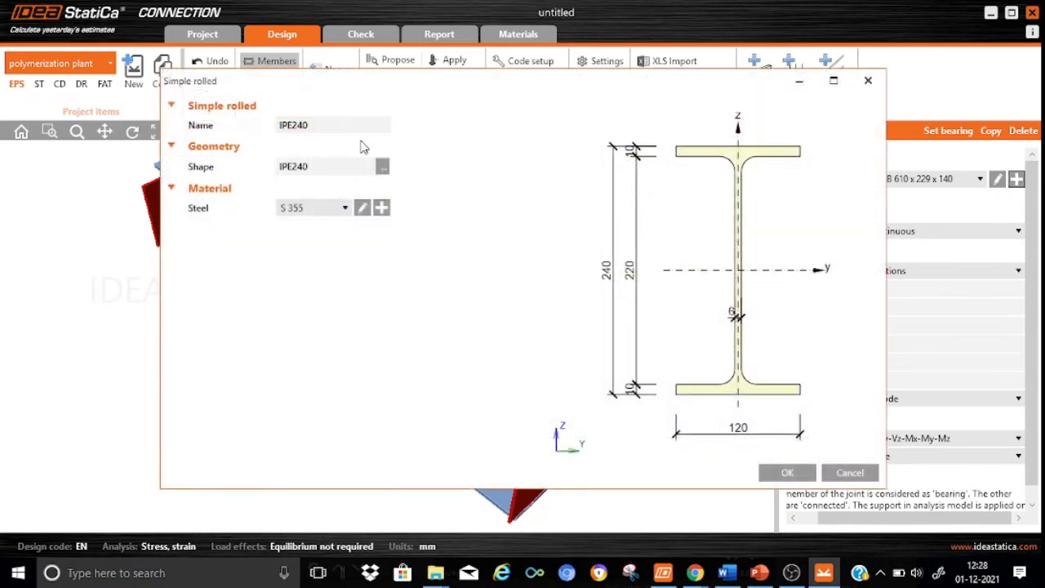
left_click(383, 167)
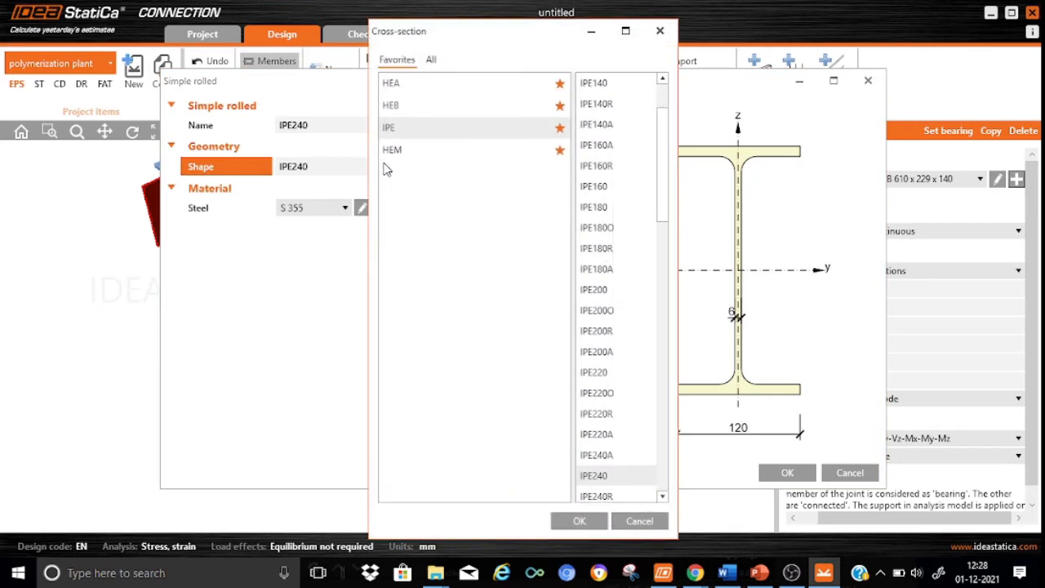
left_click(430, 61)
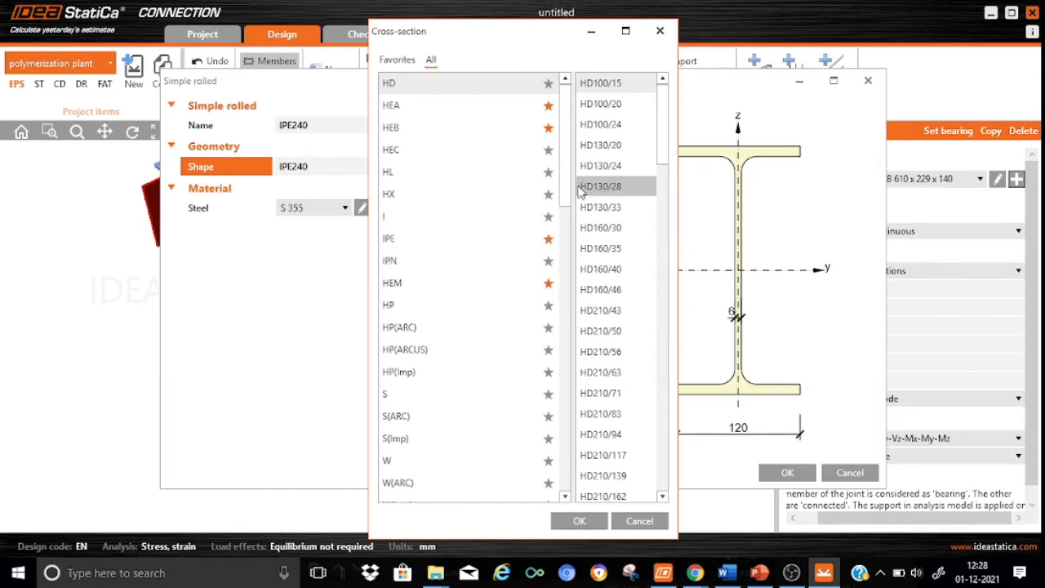
left_click_drag(569, 191, 567, 361)
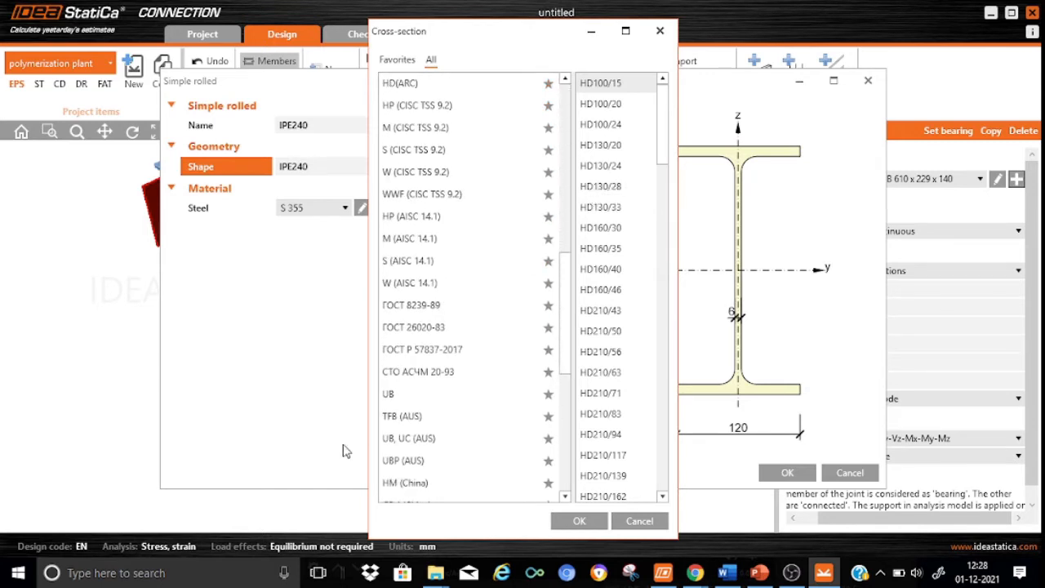
left_click(389, 395)
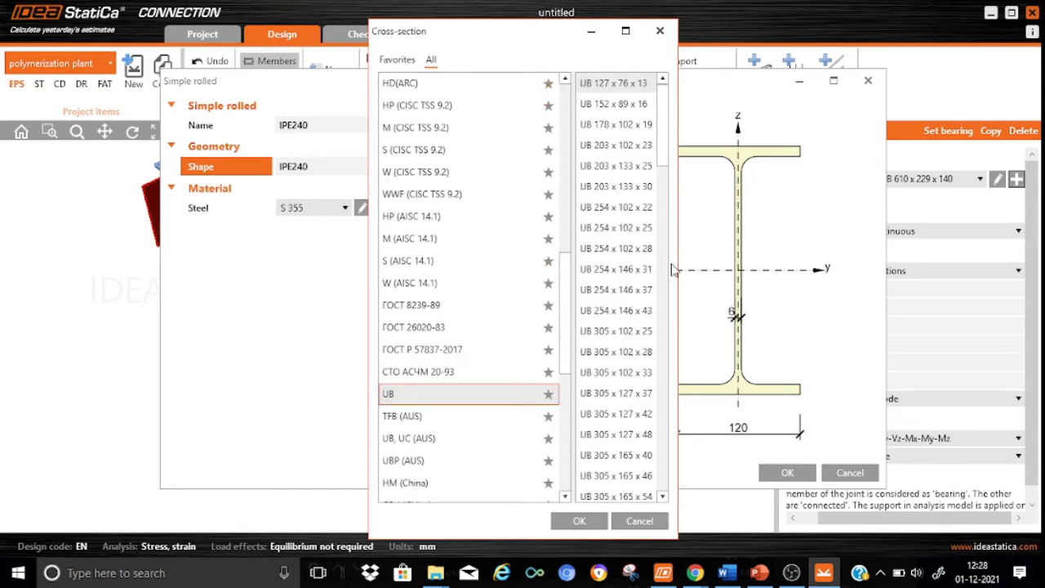
left_click_drag(665, 160, 672, 283)
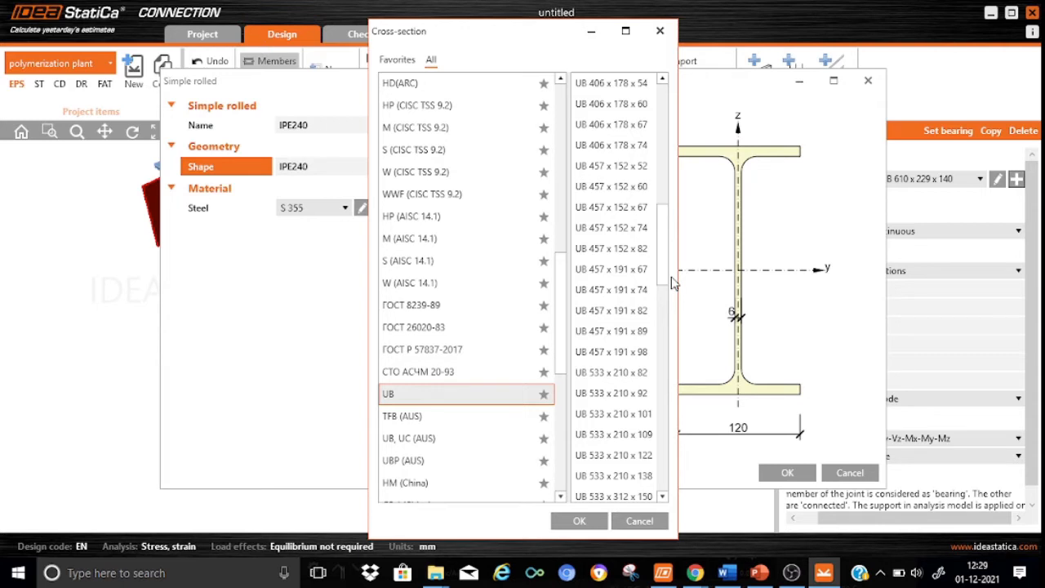
left_click(641, 393)
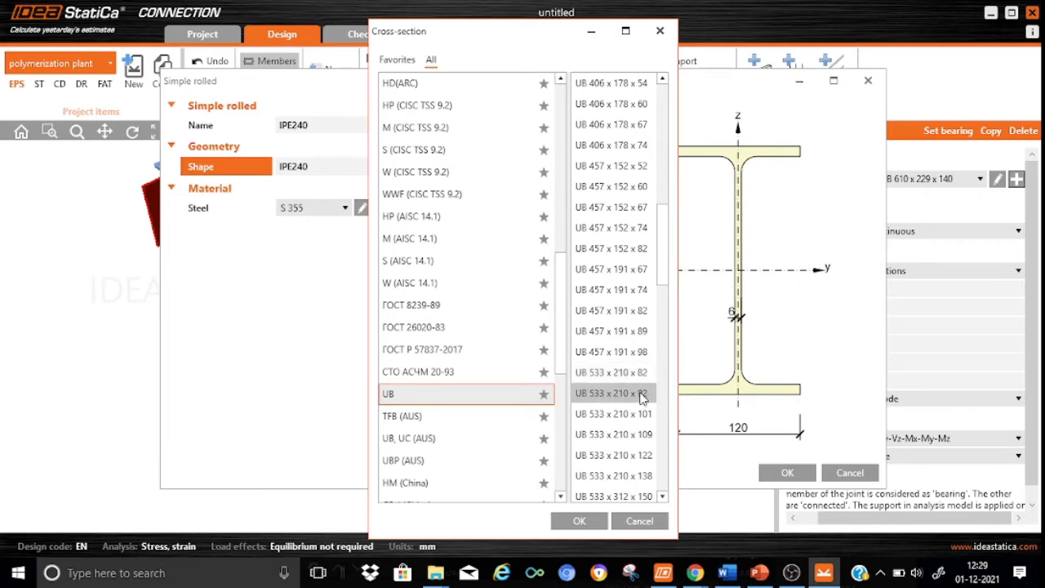
left_click(577, 520)
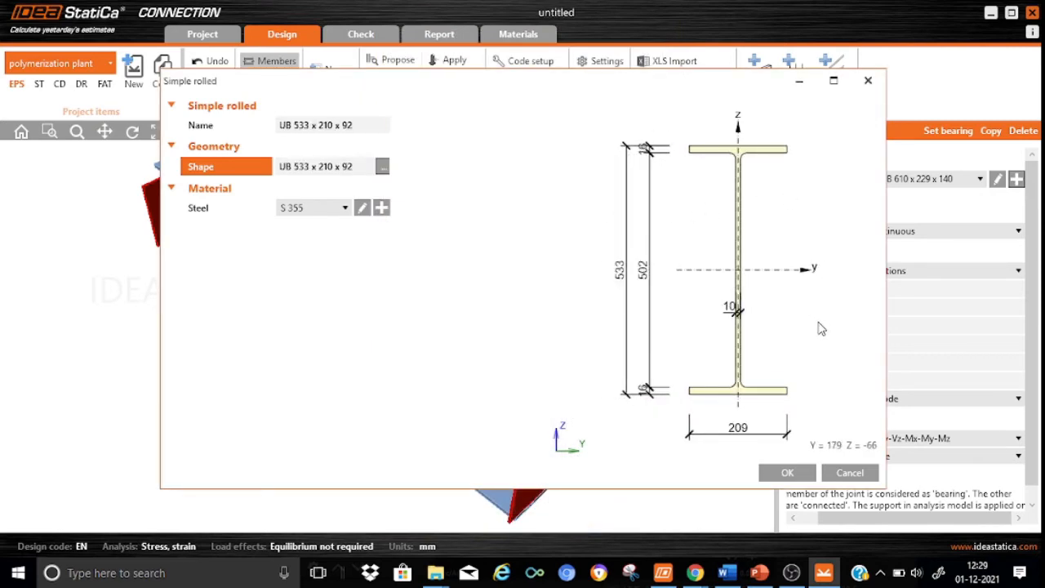
left_click(786, 474)
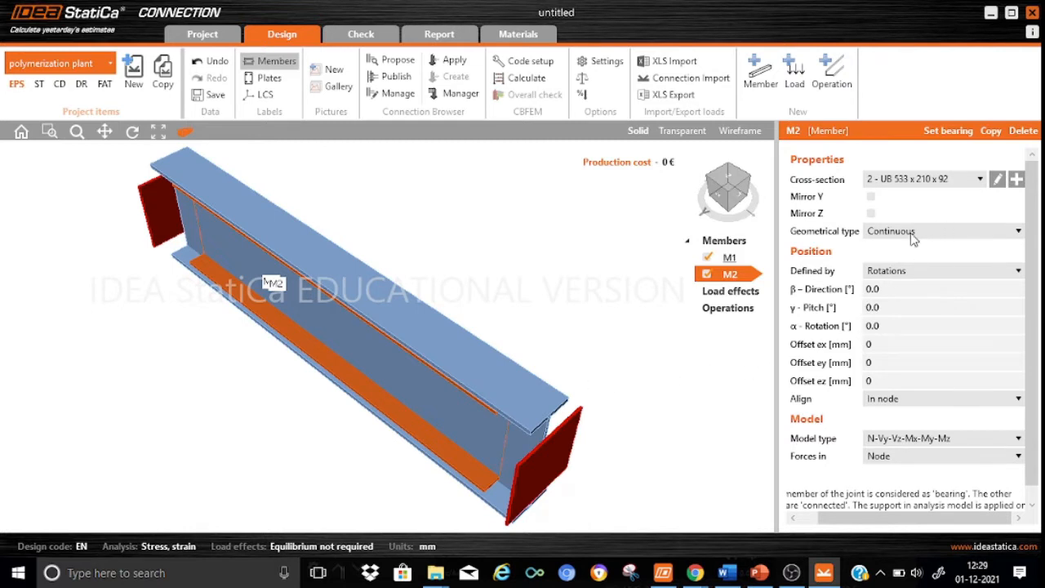
Make member M2 Ended and set its β direction to -90°
left_click(1018, 232)
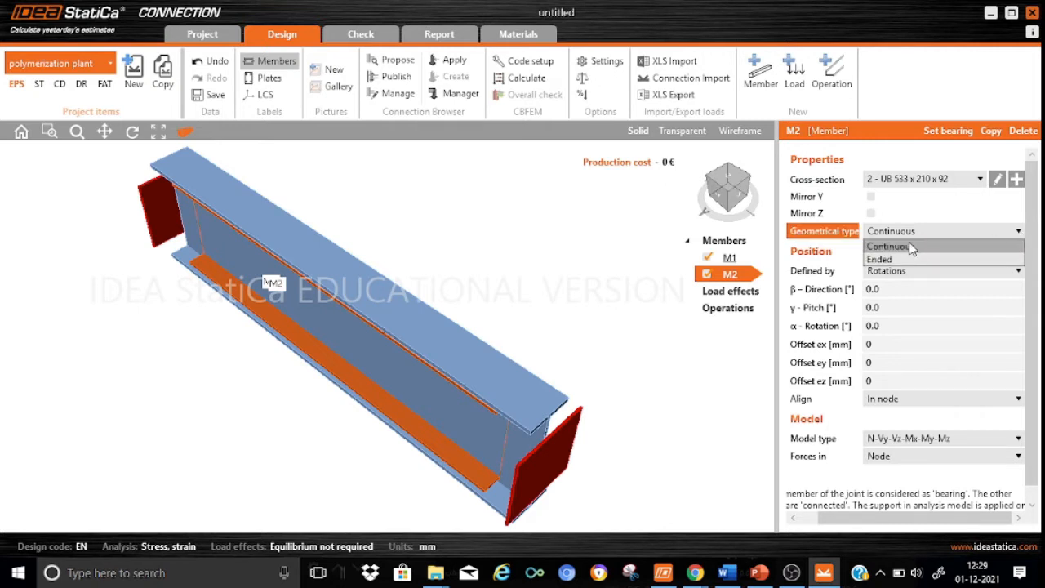
left_click(882, 259)
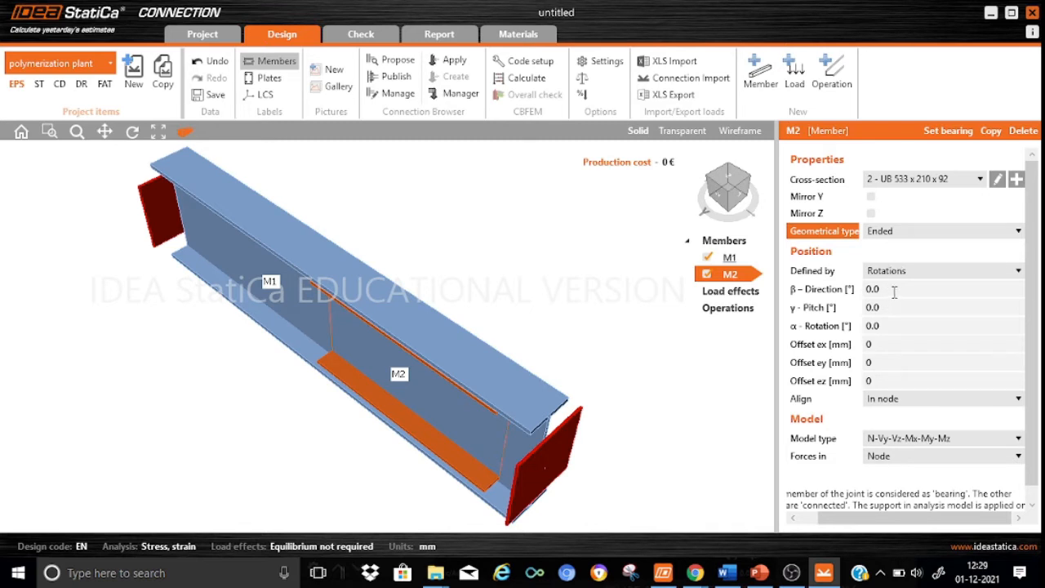
left_click(888, 290)
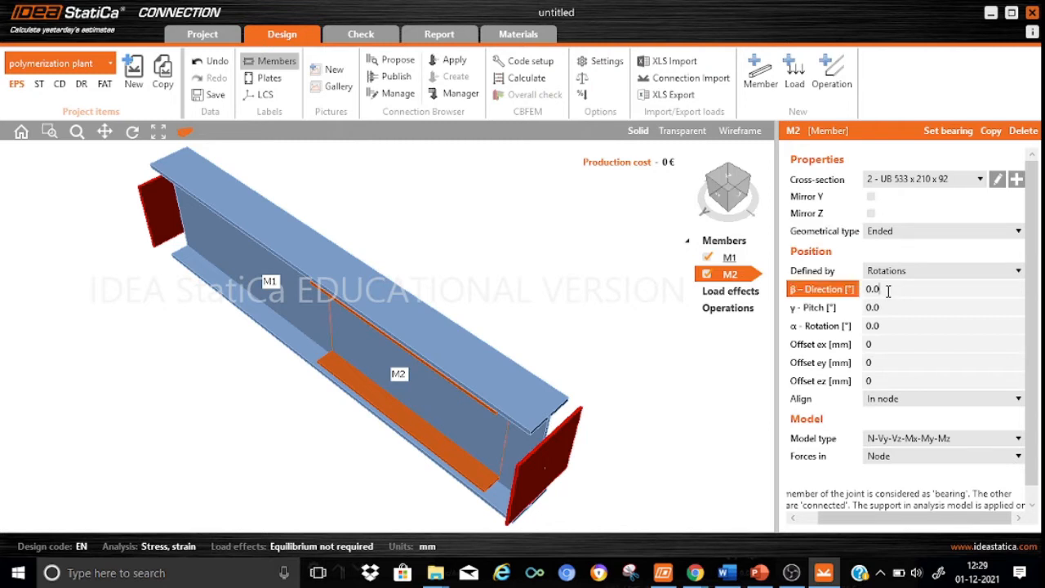
key("BackSpace")
key("BackSpace")
key("BackSpace")
type("-90")
key("Tab")
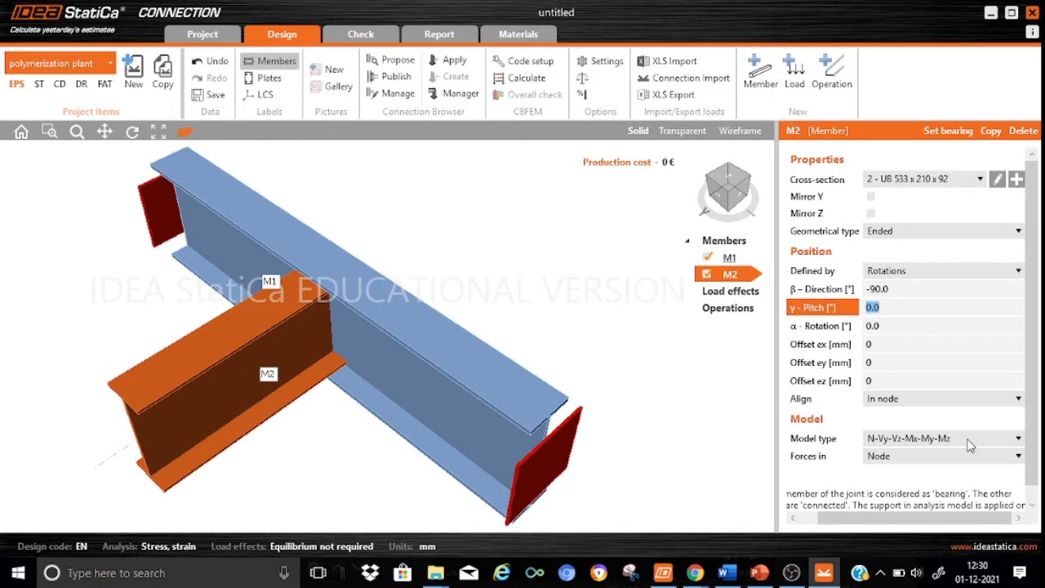
Set member M2's model type to N-Vz-My and apply its forces in Bolts
left_click(1018, 442)
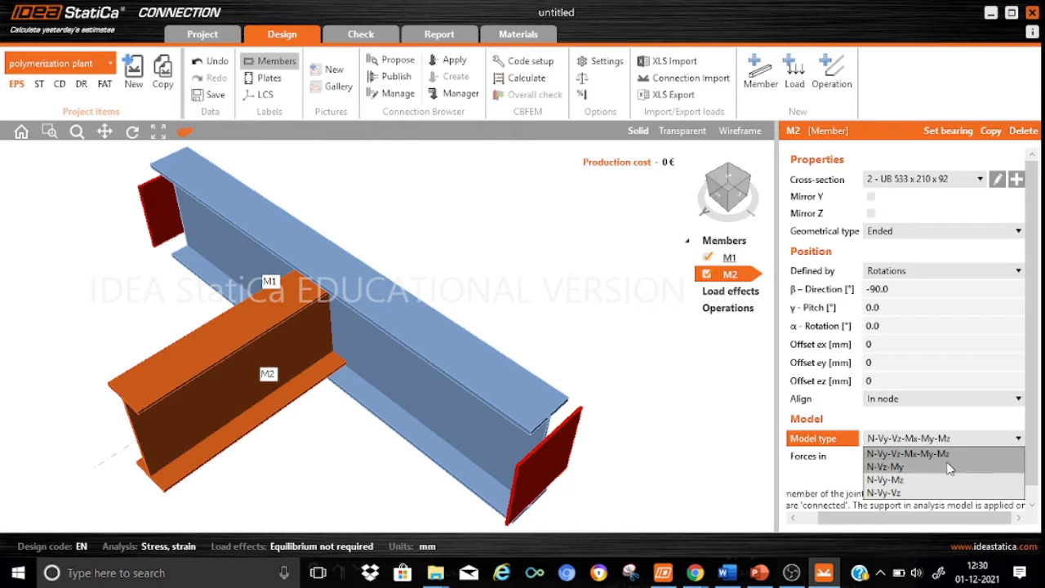
left_click(902, 468)
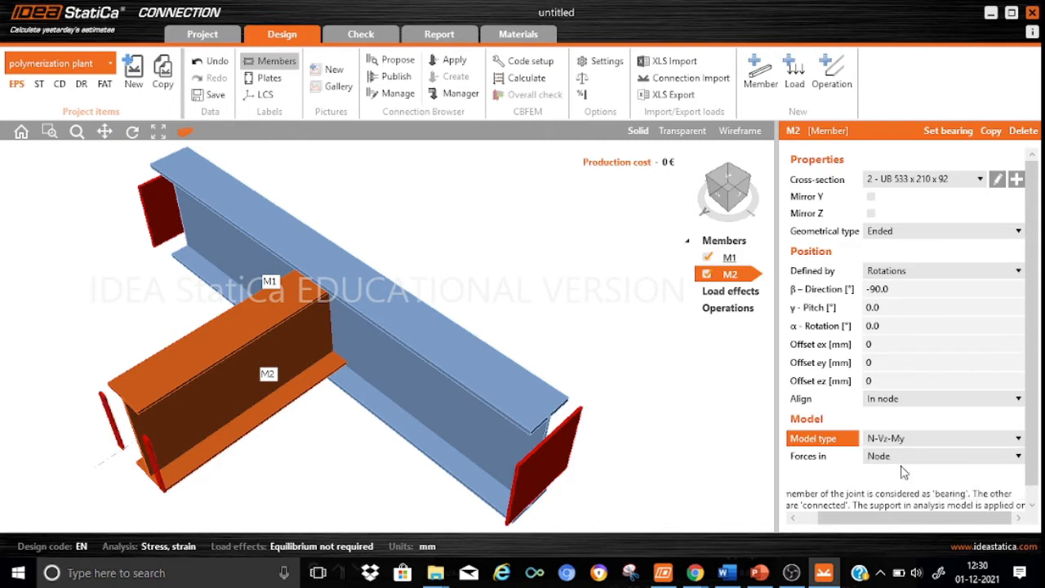
left_click(1019, 457)
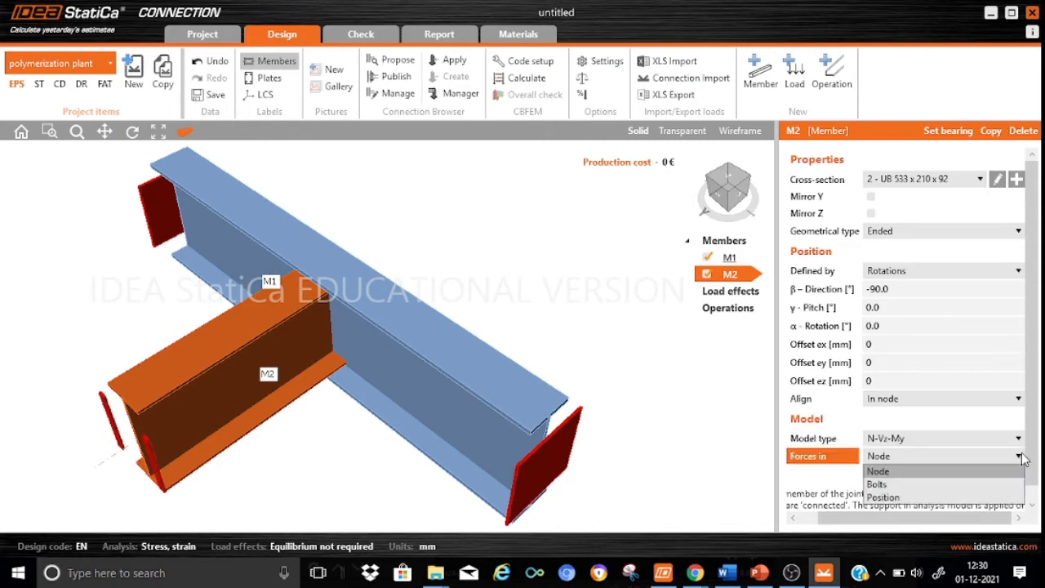
left_click(889, 485)
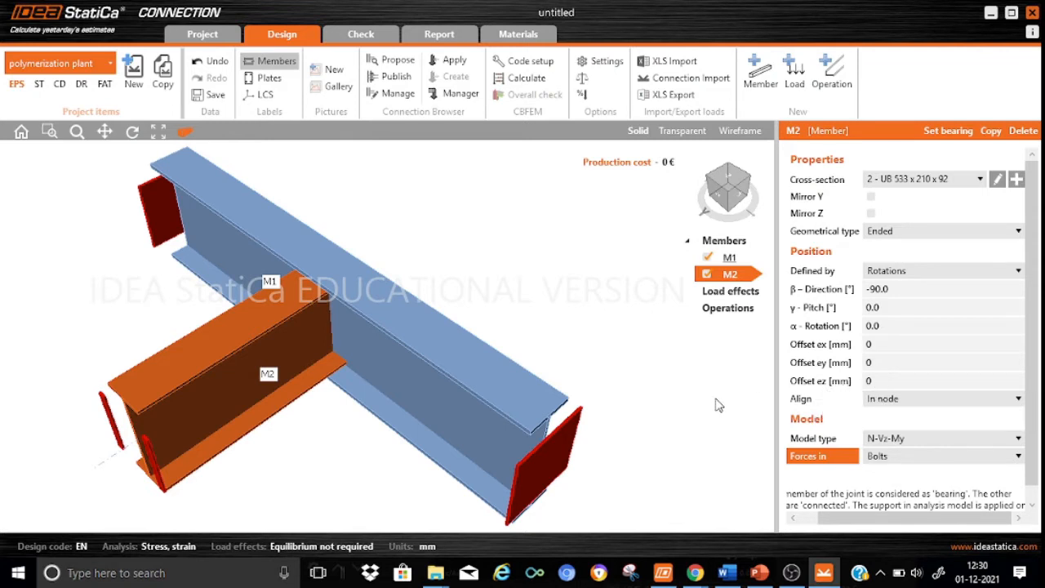
left_click(185, 134)
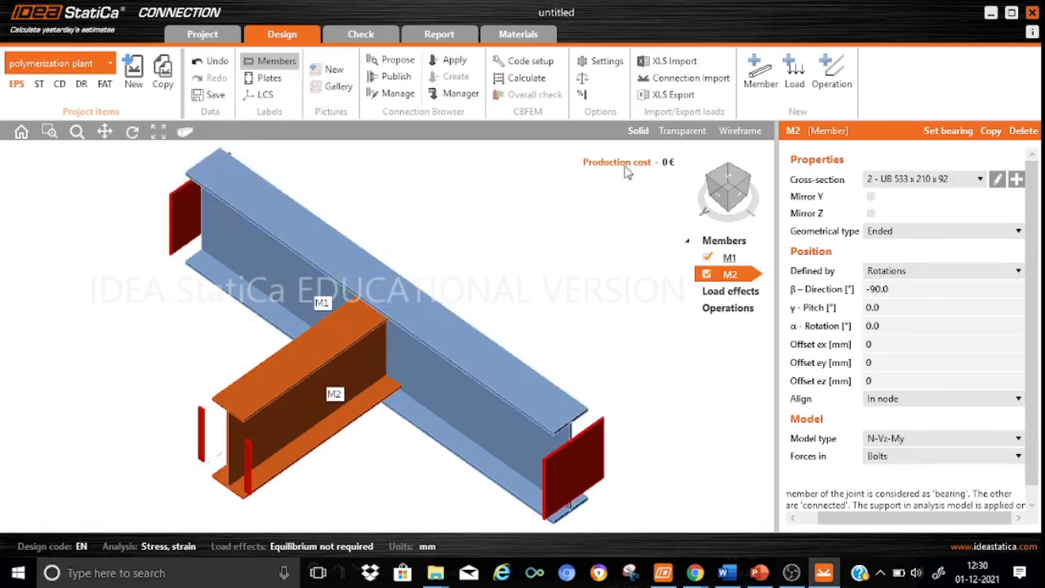
left_click(742, 197)
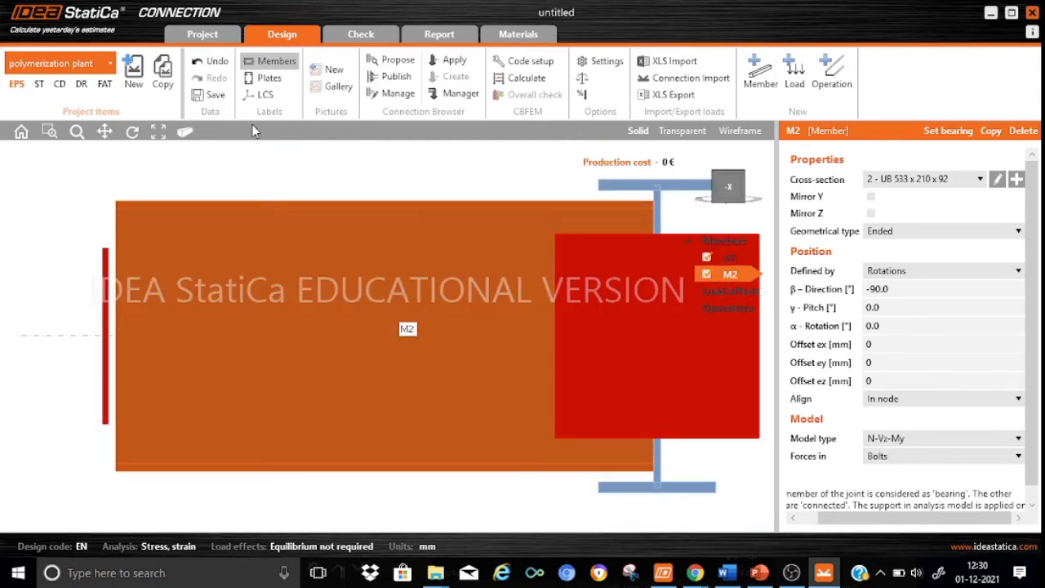
left_click(158, 132)
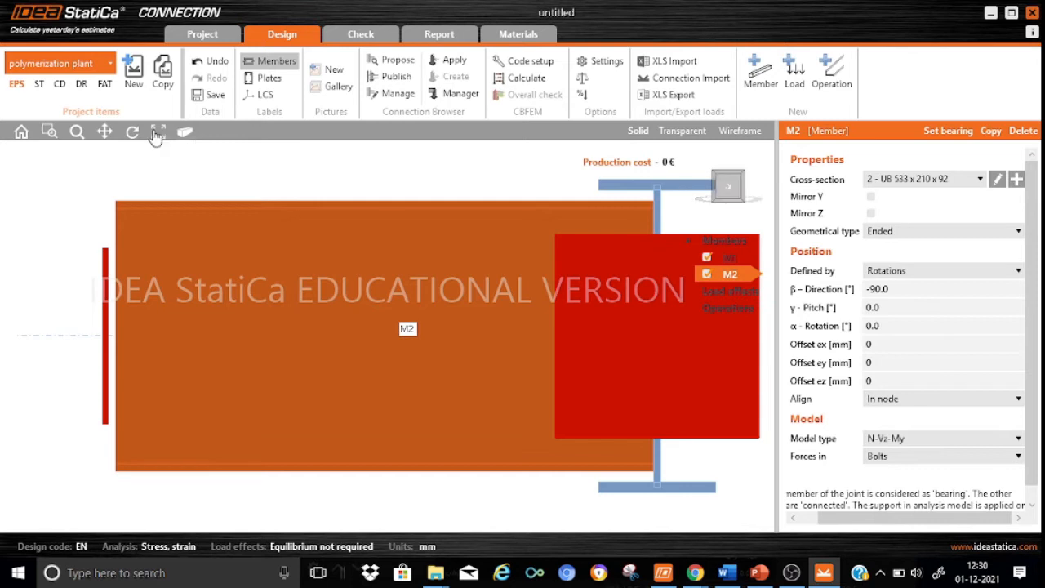
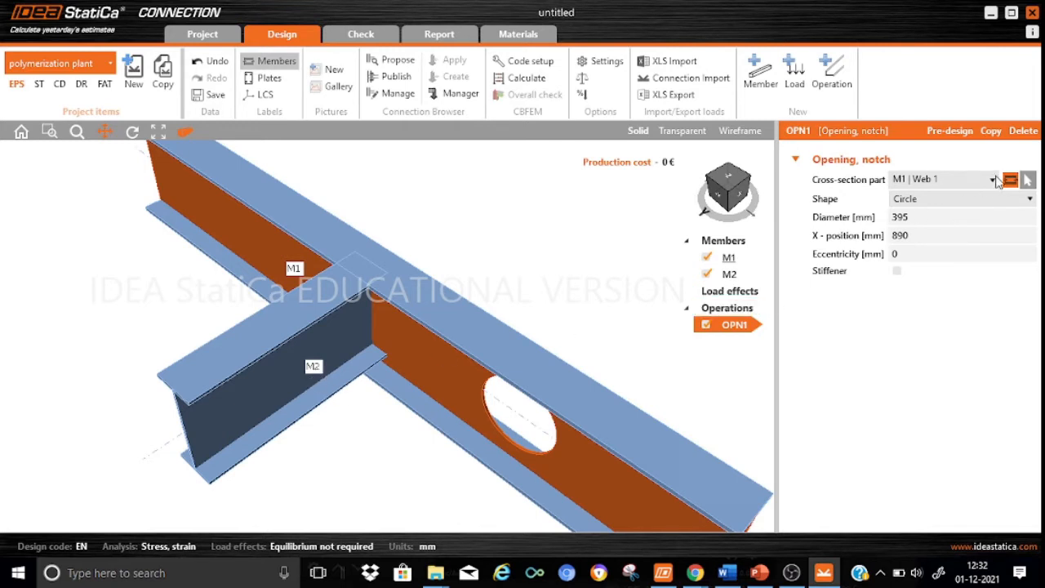
Assign the first opening to M2's Top flange 1 and change its shape to Notch
left_click(992, 182)
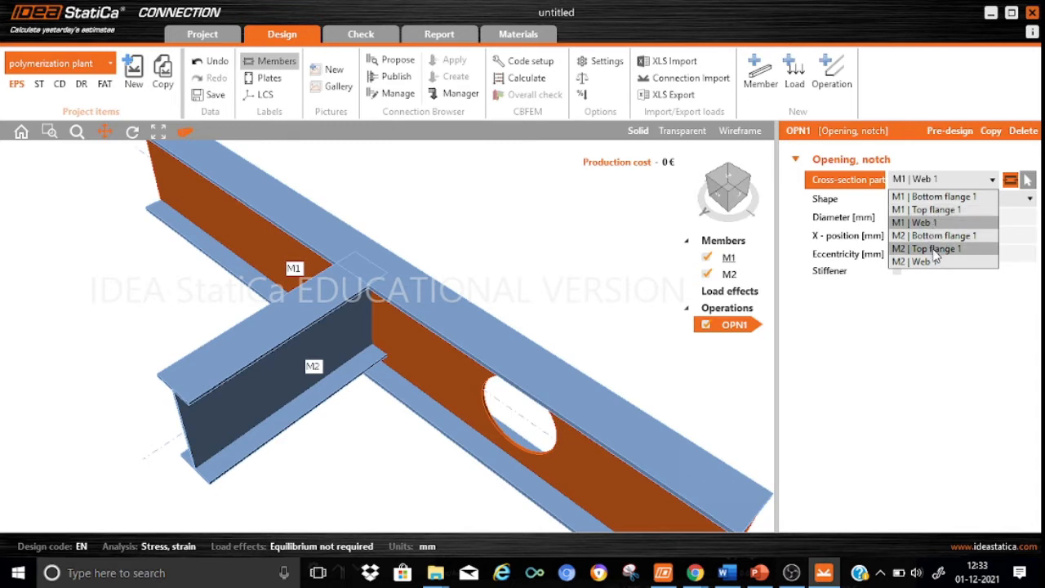
left_click(934, 249)
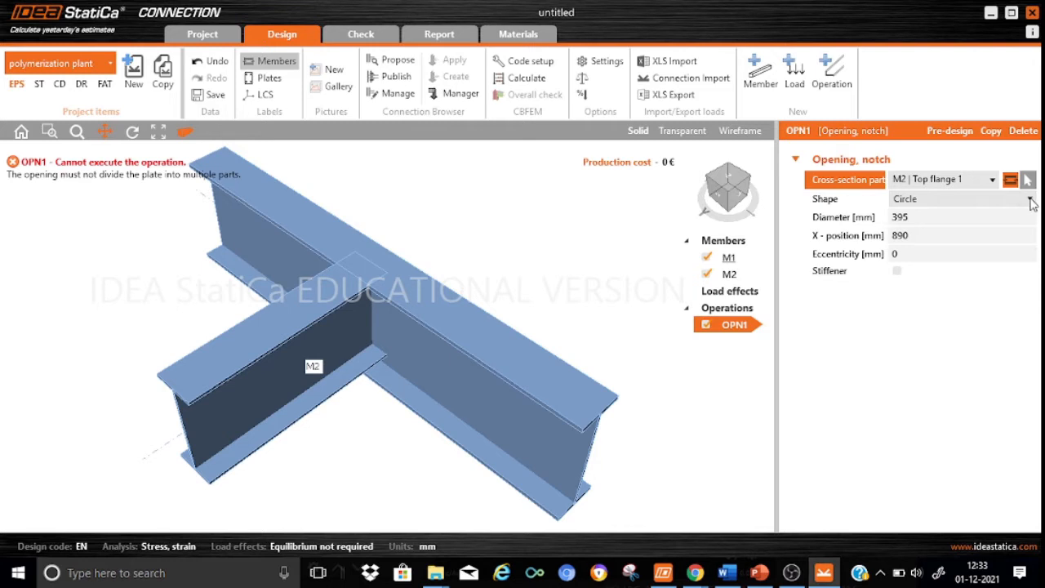
left_click(1030, 200)
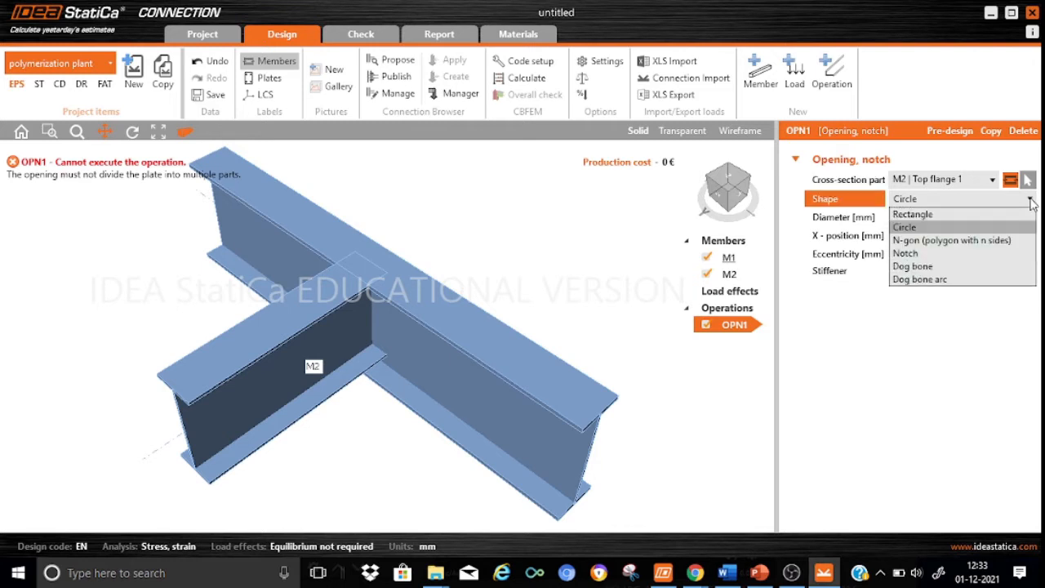
left_click(931, 253)
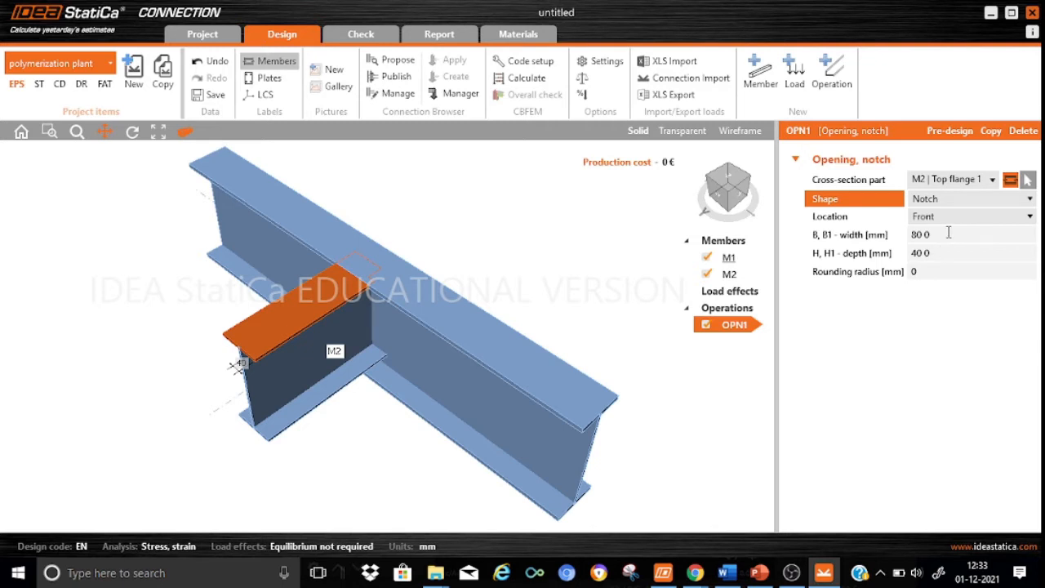
Set the top flange notch's width to 125 mm and its depth to 210 mm
left_click(948, 234)
key("BackSpace")
key("BackSpace")
key("BackSpace")
key("BackSpace")
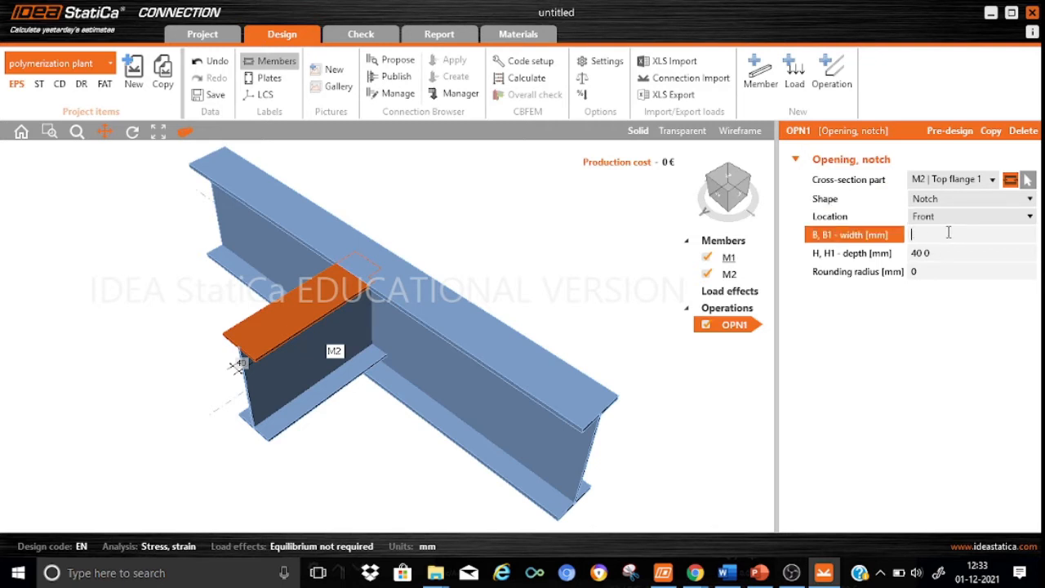
type("125")
left_click(935, 253)
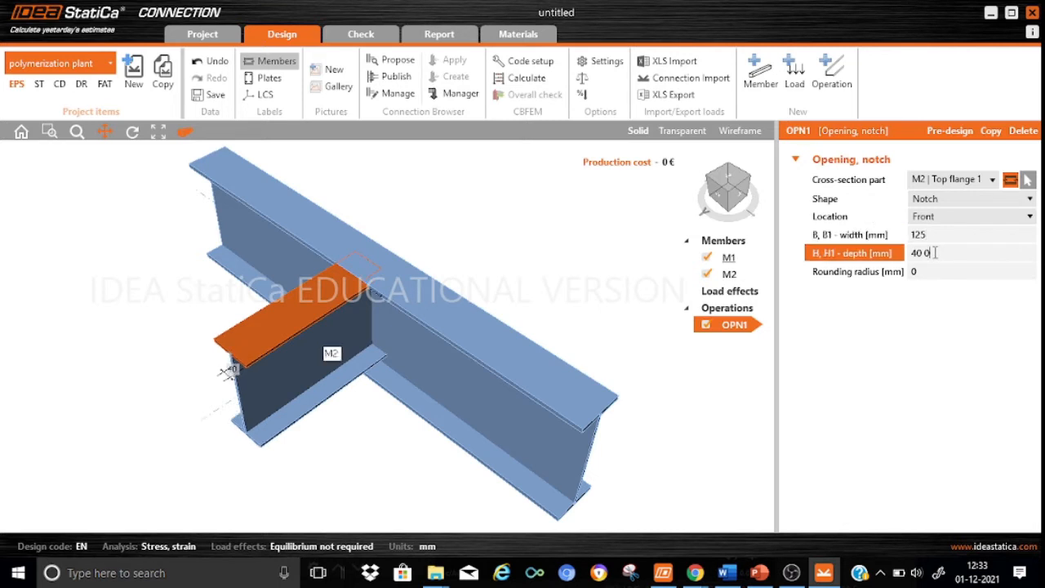
key("BackSpace")
key("BackSpace")
key("BackSpace")
key("BackSpace")
type("210")
left_click(916, 338)
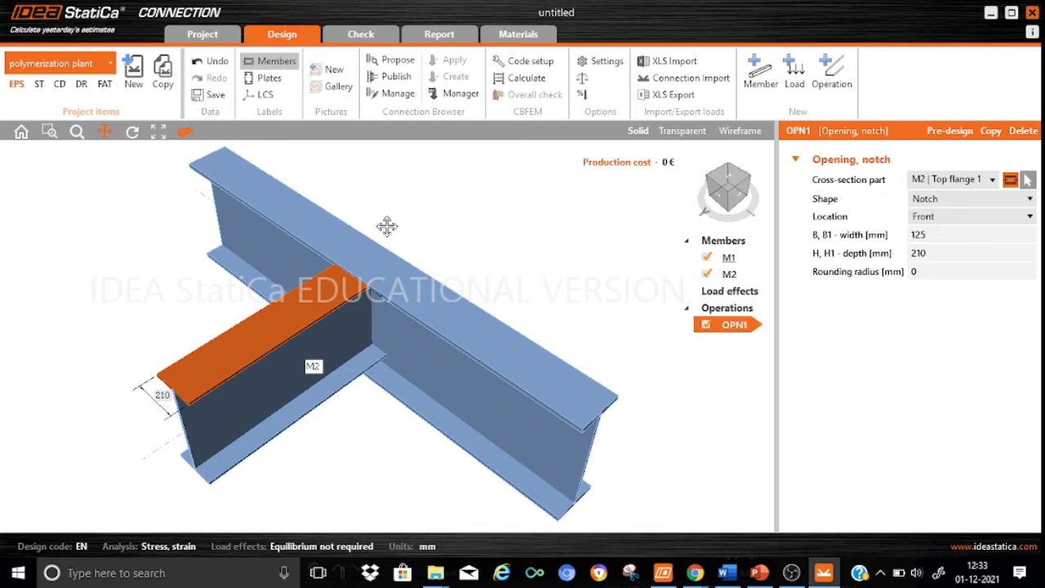
Examine the notched end of M2's top flange where it meets M1
left_click(76, 132)
left_click_drag(309, 349, 249, 338)
left_click_drag(406, 280, 361, 354)
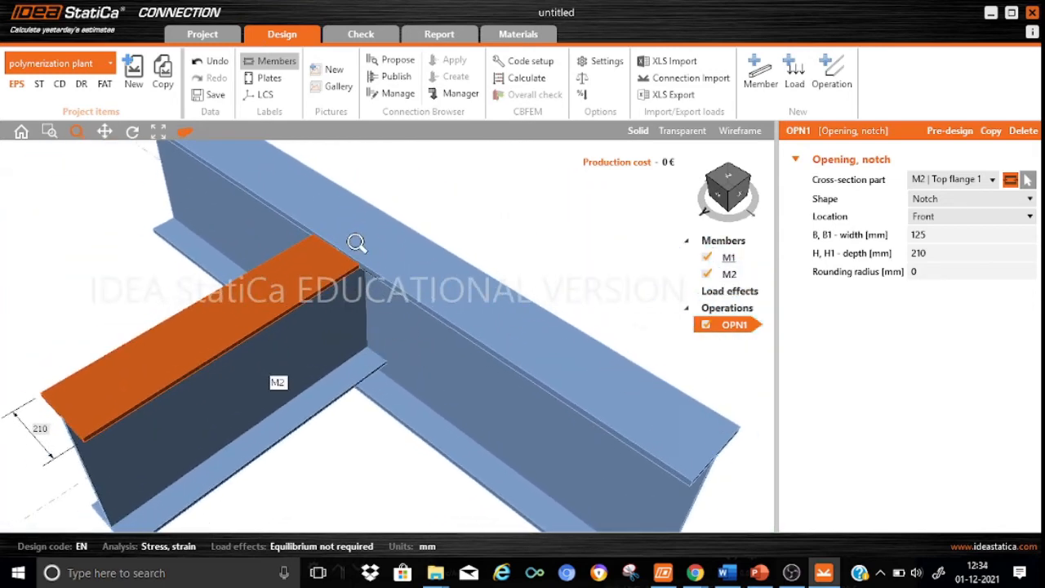
scroll(354, 226, "up", 2)
scroll(351, 232, "up", 1)
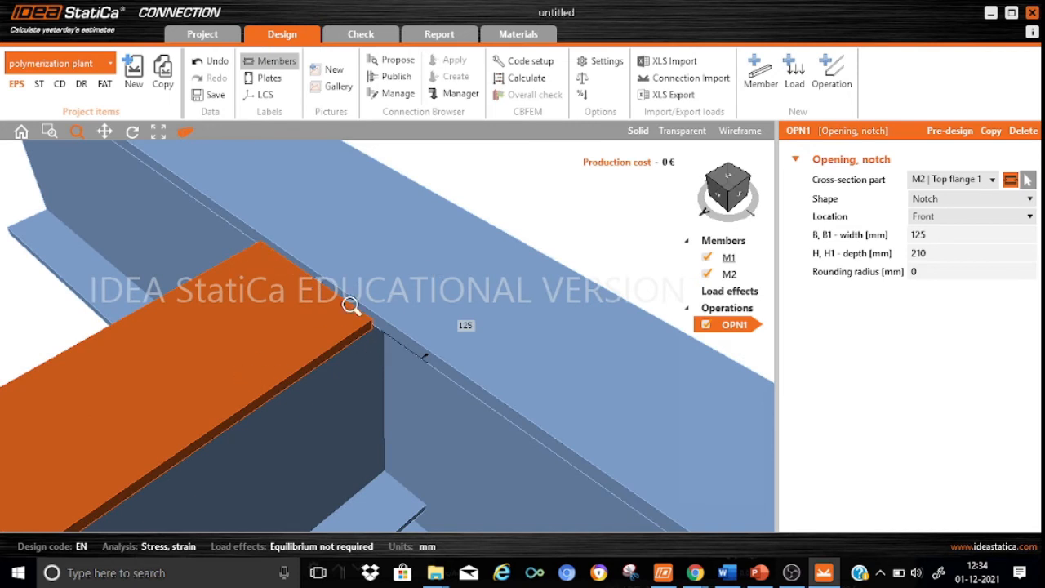
scroll(549, 172, "down", 2)
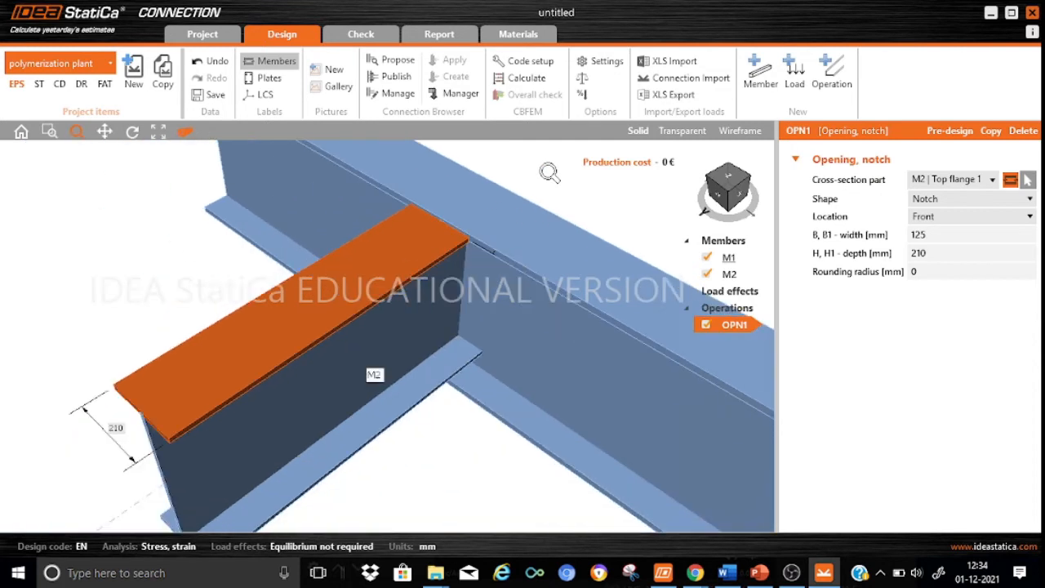
scroll(346, 436, "down", 2)
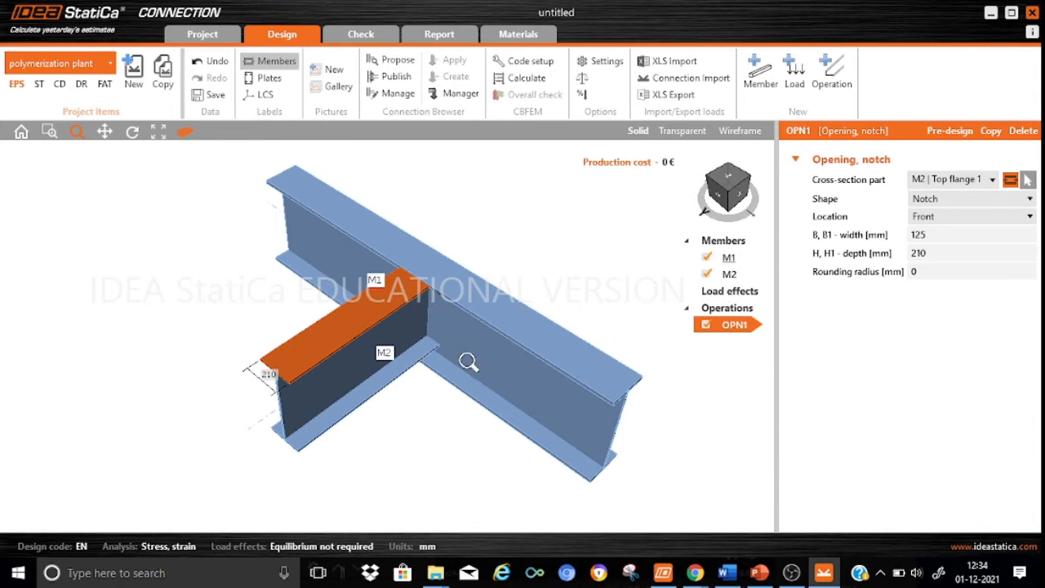
Add a second opening operation on M2's Web 1, shaped as a Notch with its location set to Rear
left_click(843, 65)
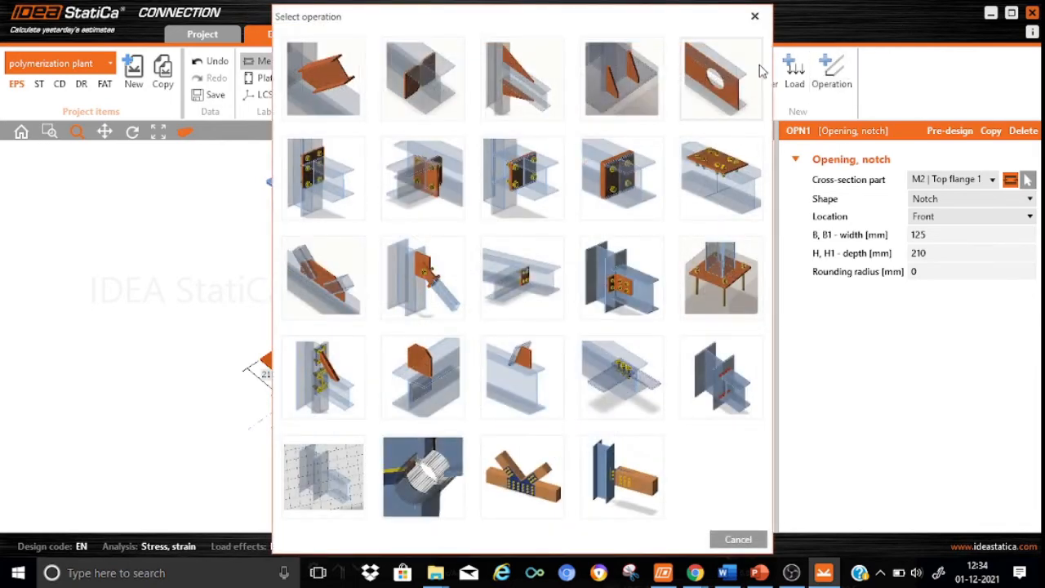
left_click(721, 82)
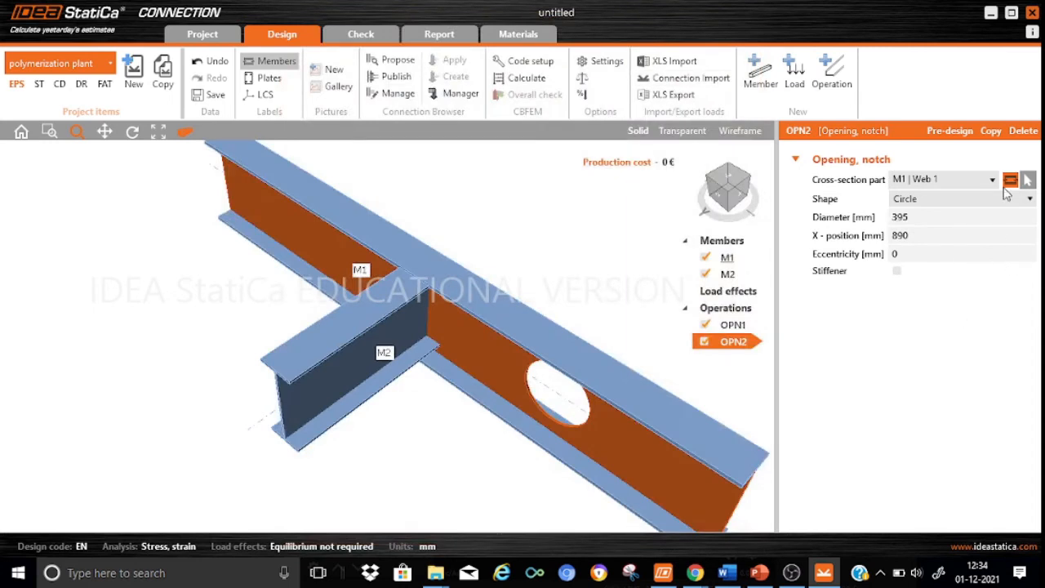
left_click(993, 181)
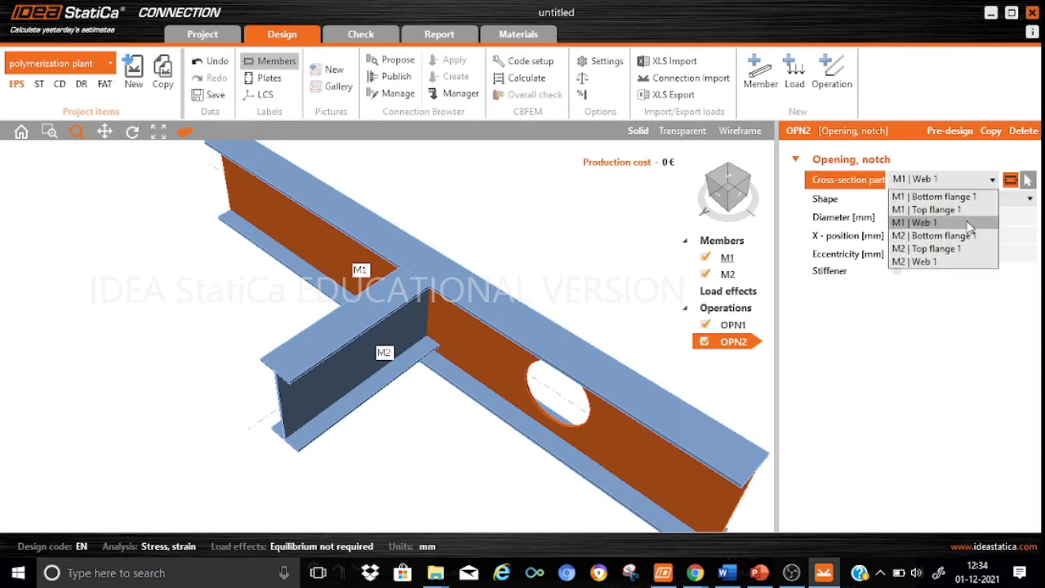
left_click(940, 262)
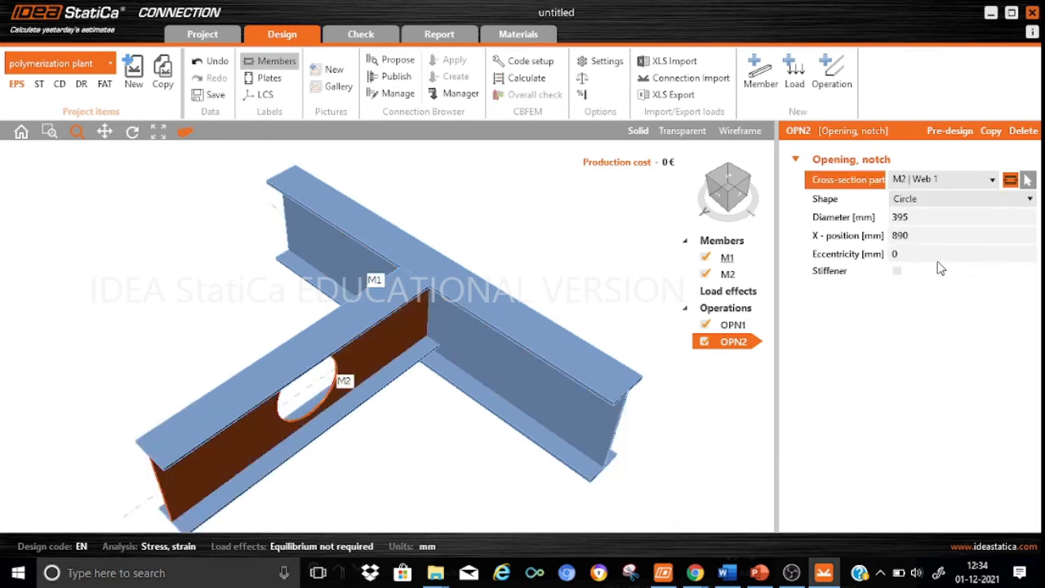
left_click(1030, 199)
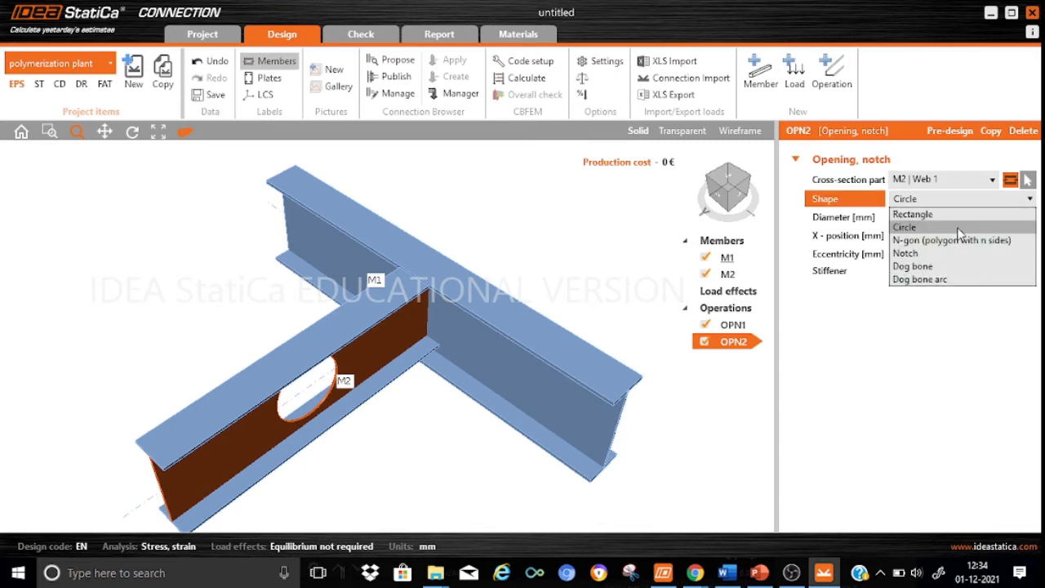
left_click(924, 255)
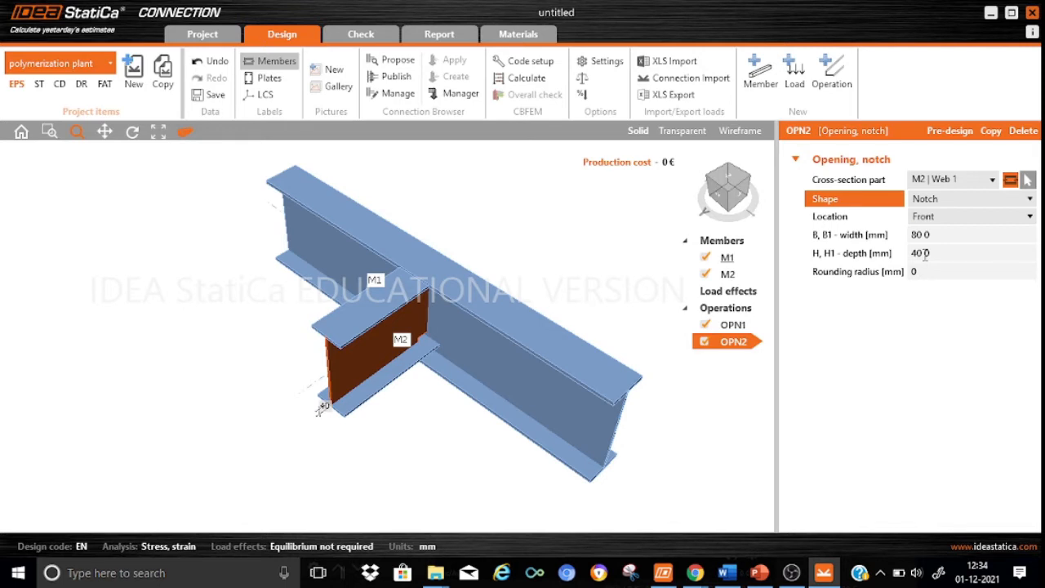
left_click(1029, 217)
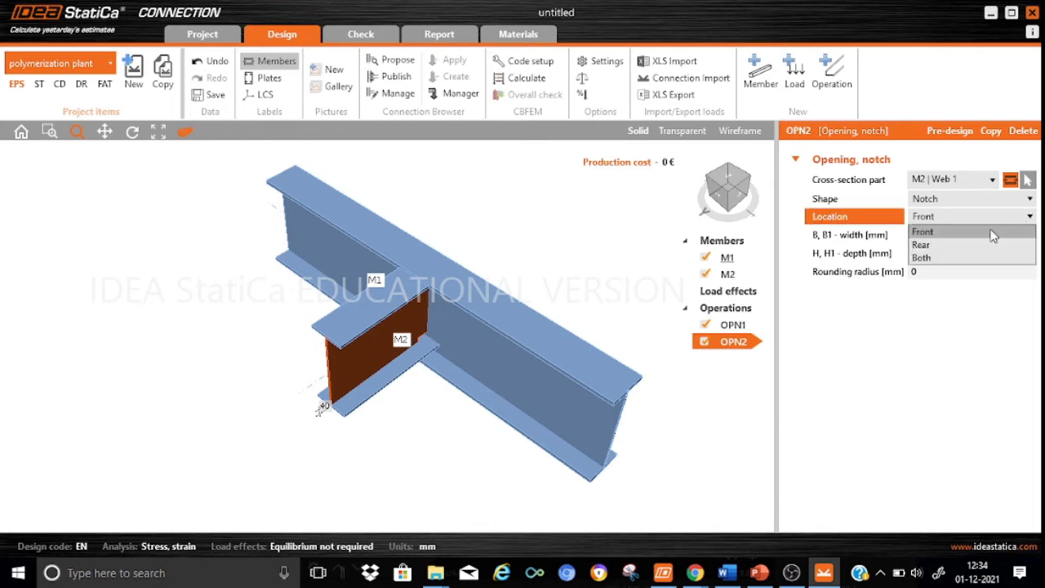
left_click(939, 245)
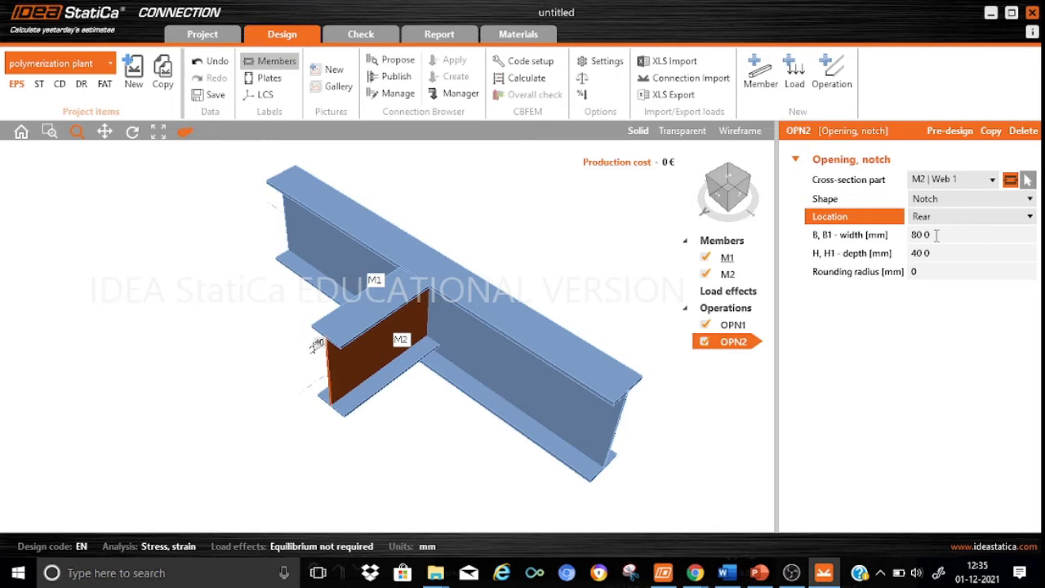
Set the web notch's width to 125 mm and its depth to 50 mm
left_click(936, 235)
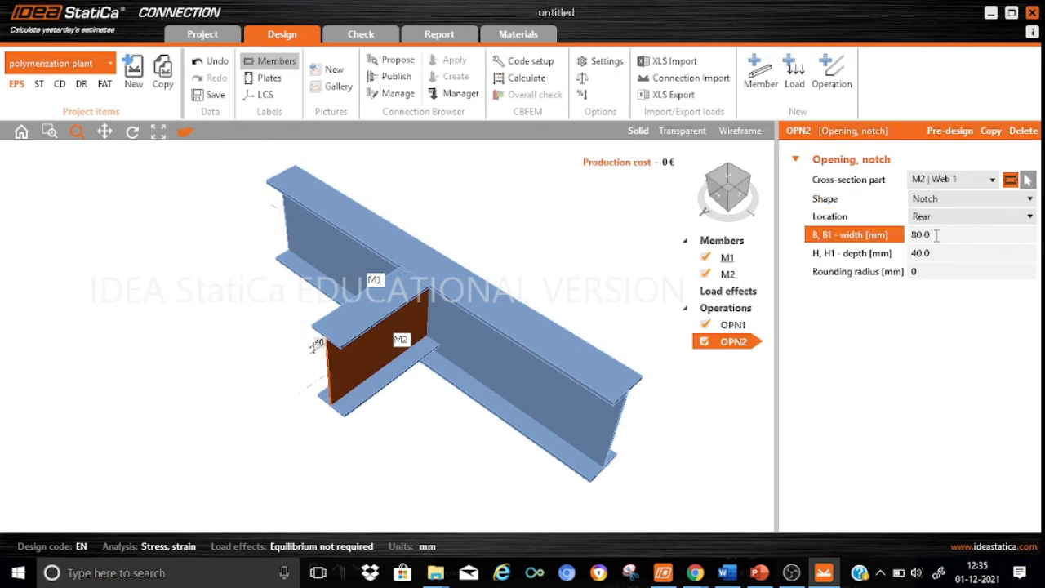
key("BackSpace")
key("BackSpace")
key("BackSpace")
key("BackSpace")
type("125")
key("Tab")
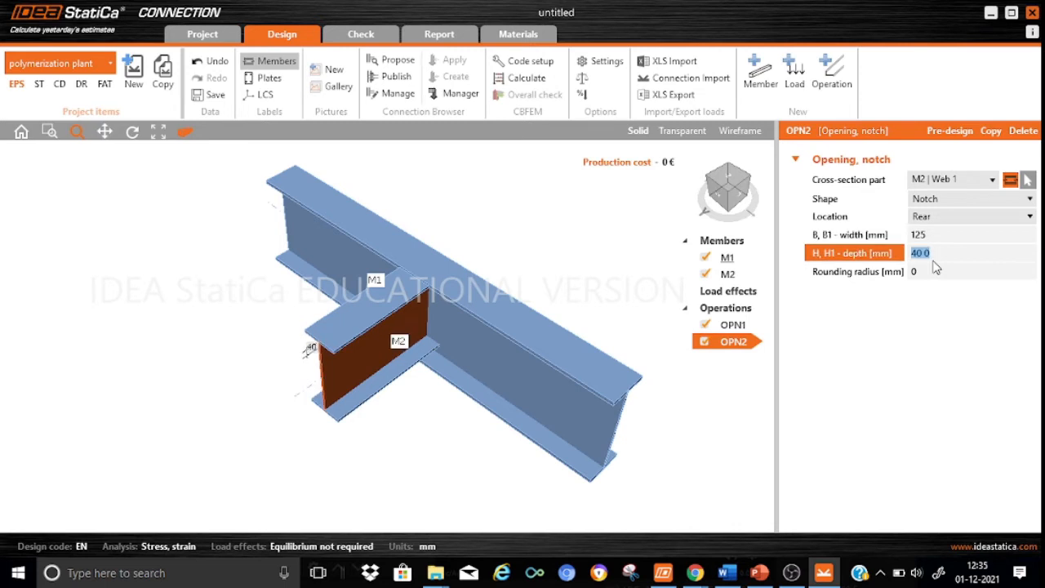
type("50")
Set the web notch's rounding radius to 20 mm
left_click(931, 273)
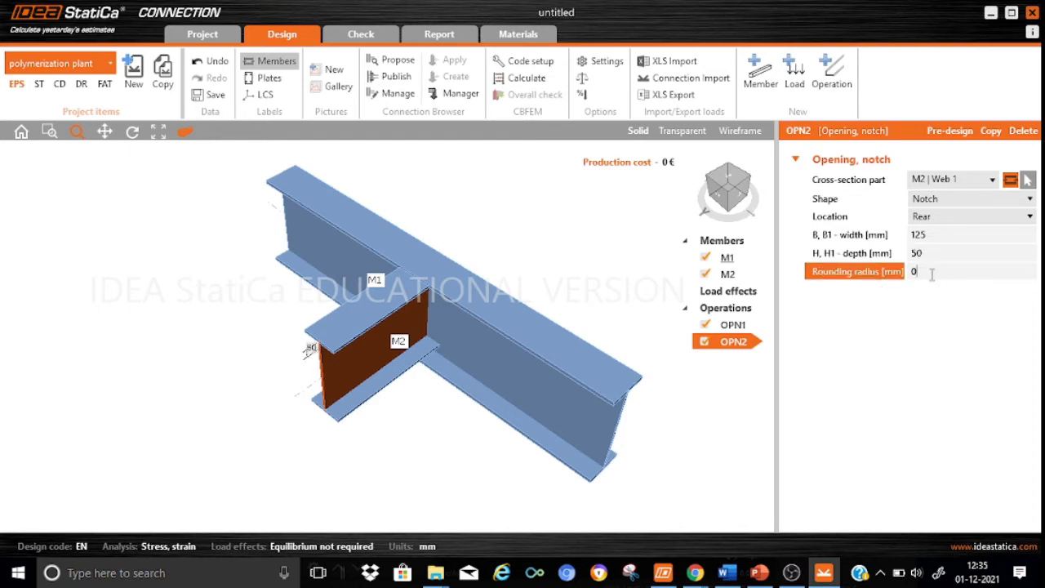
key("BackSpace")
type("20")
left_click(894, 392)
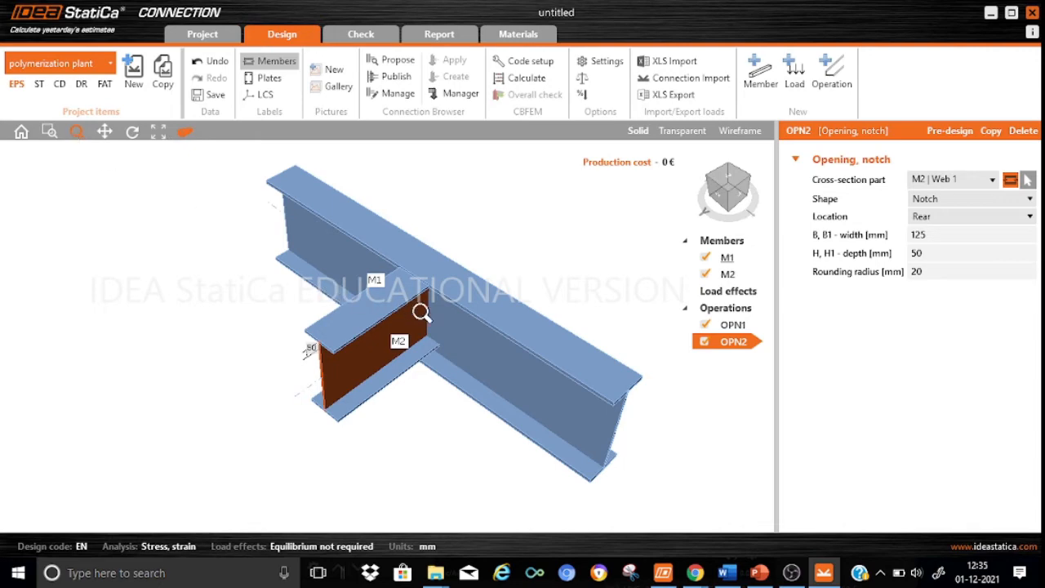
left_click_drag(371, 283, 163, 176)
left_click_drag(647, 275, 441, 305)
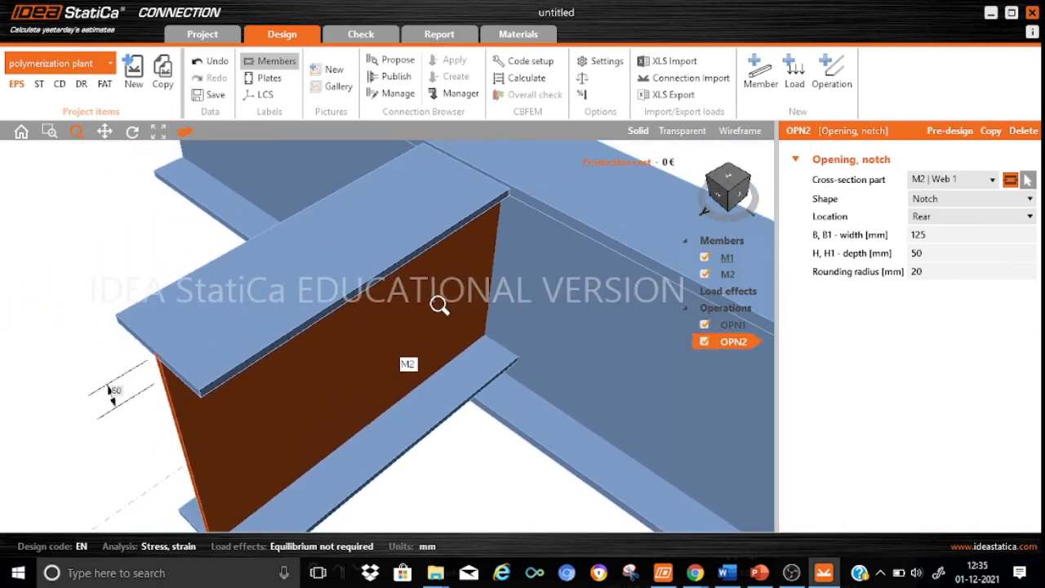
left_click(134, 132)
left_click_drag(571, 413, 513, 351)
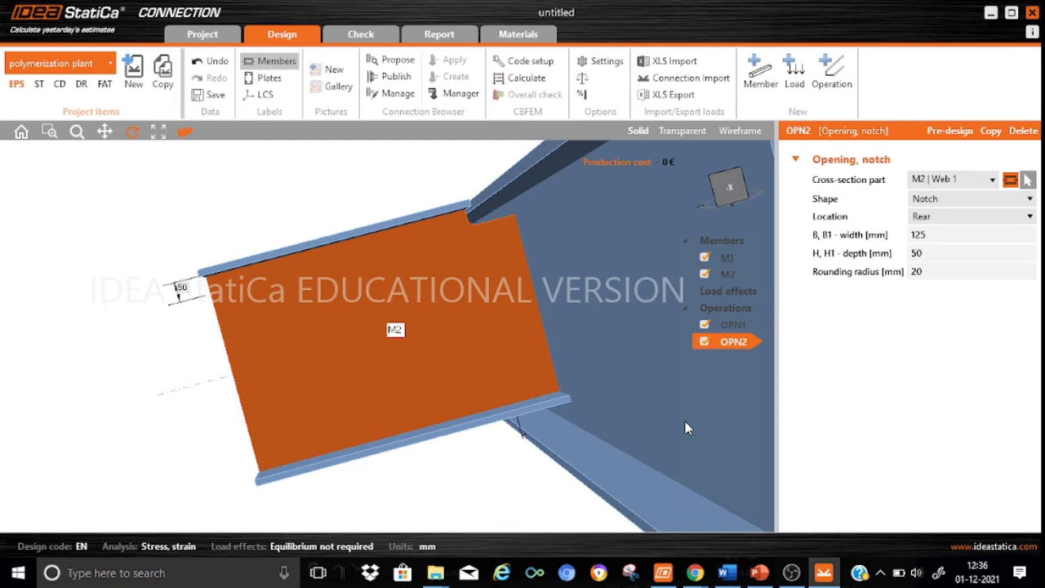
Add an end plate operation for the M2-to-M1 connection using the M20 8.8 bolt assembly
left_click(834, 75)
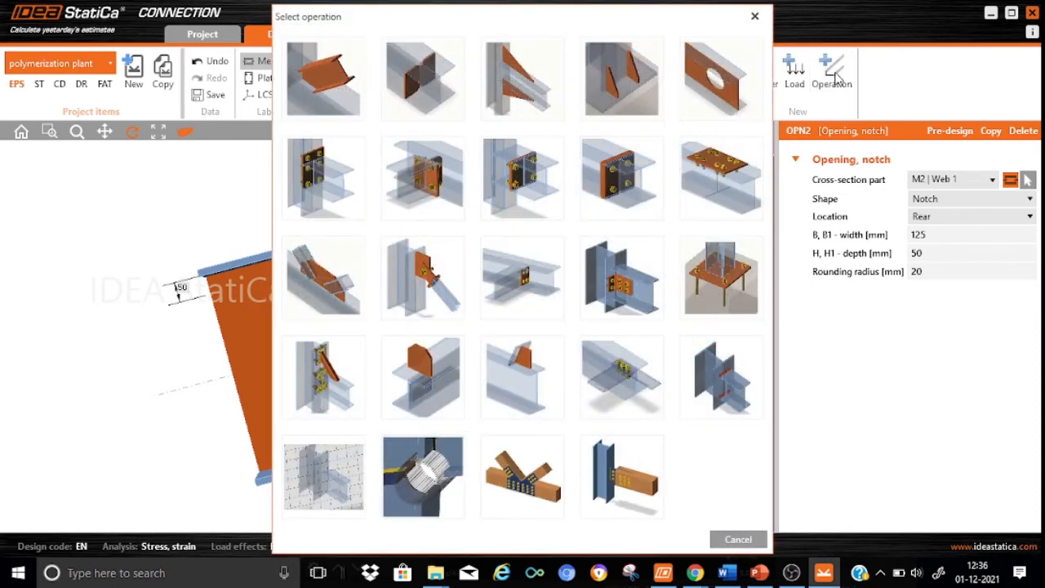
left_click(337, 178)
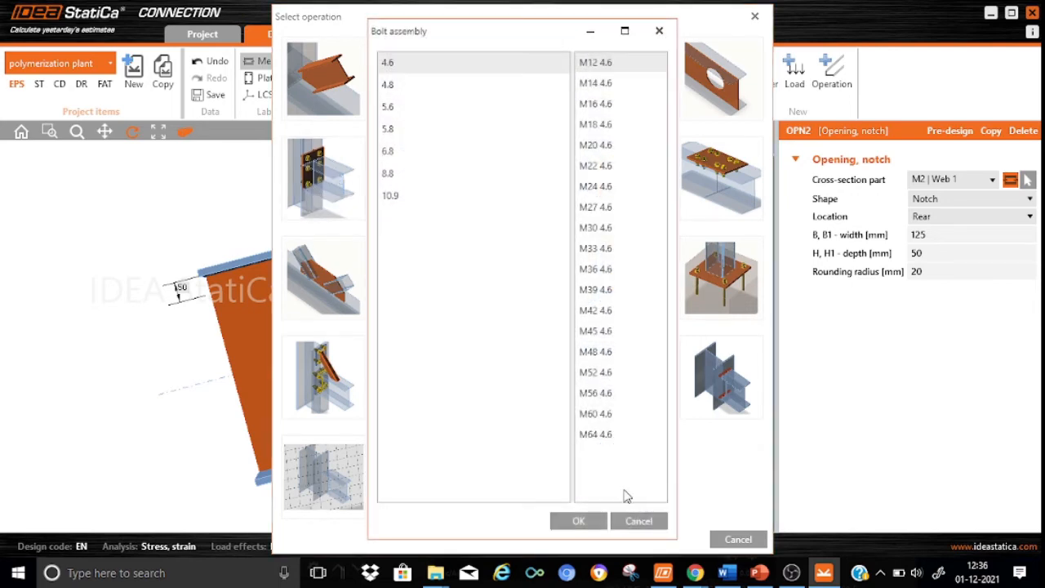
left_click(408, 177)
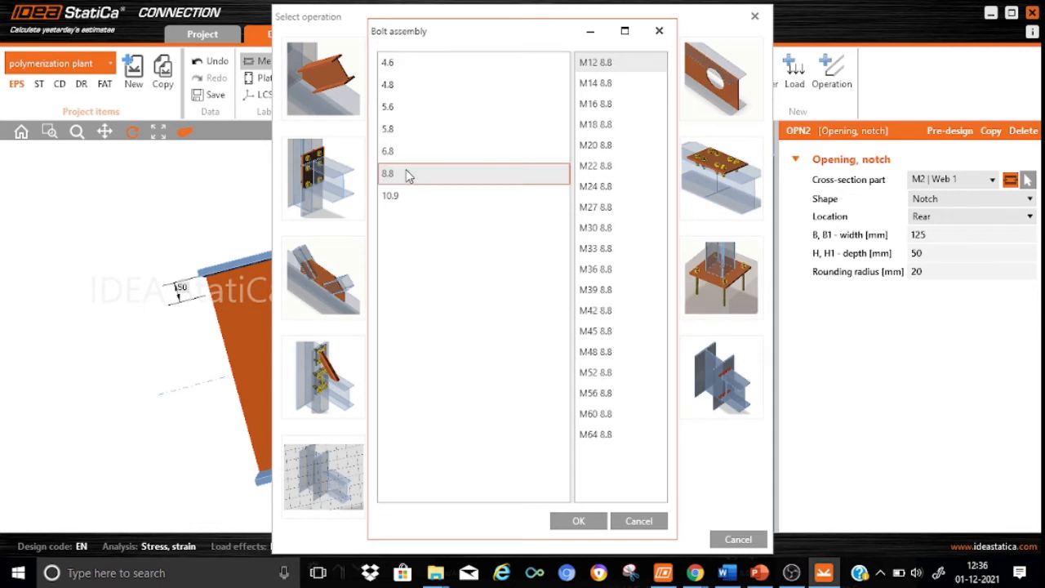
left_click(608, 147)
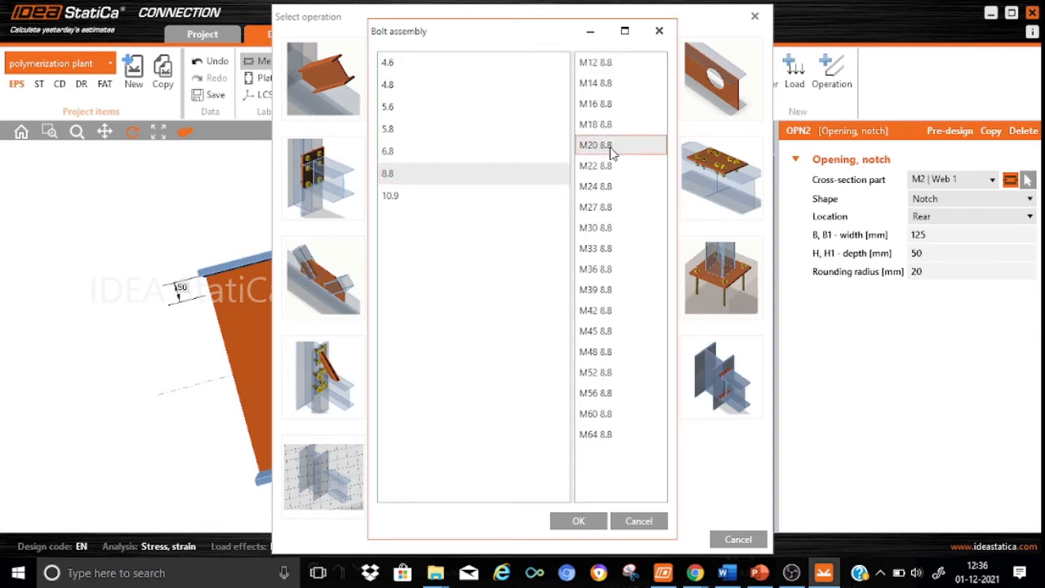
left_click(577, 523)
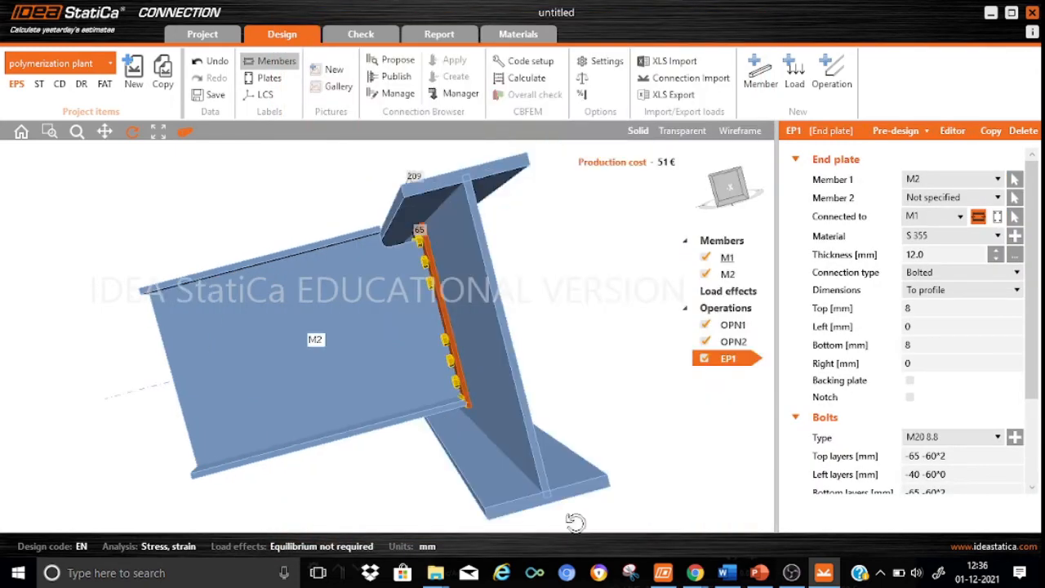
Change the end plate's material to S 275 from the EN 1993 library
left_click_drag(448, 377, 555, 396)
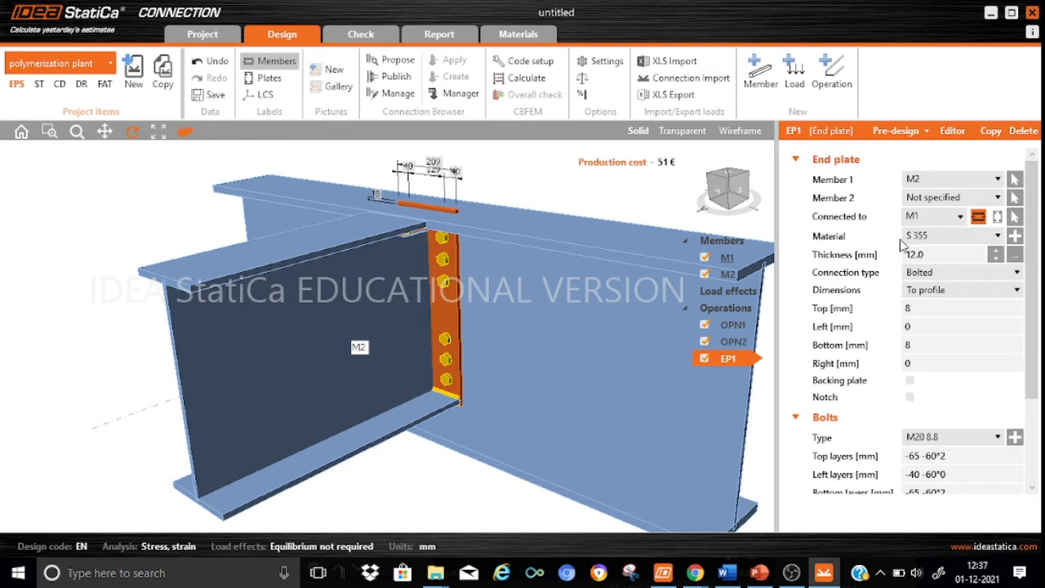
left_click(997, 236)
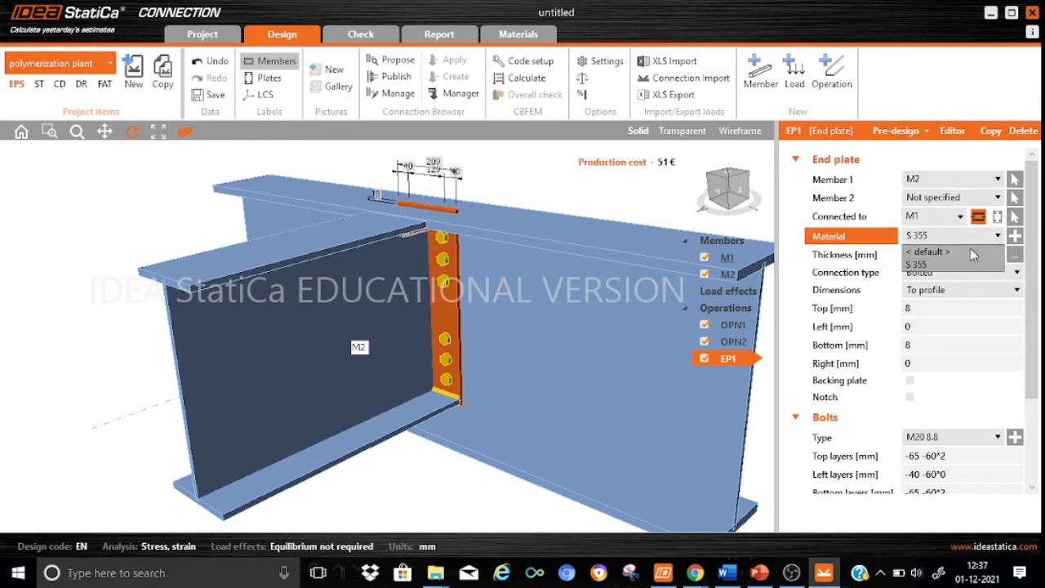
left_click(1015, 237)
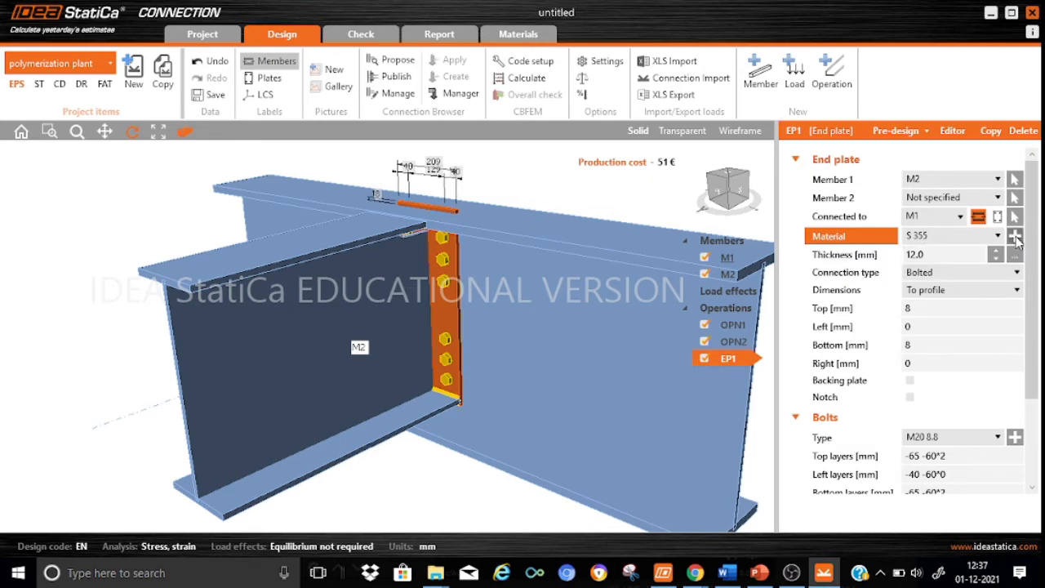
left_click(1015, 238)
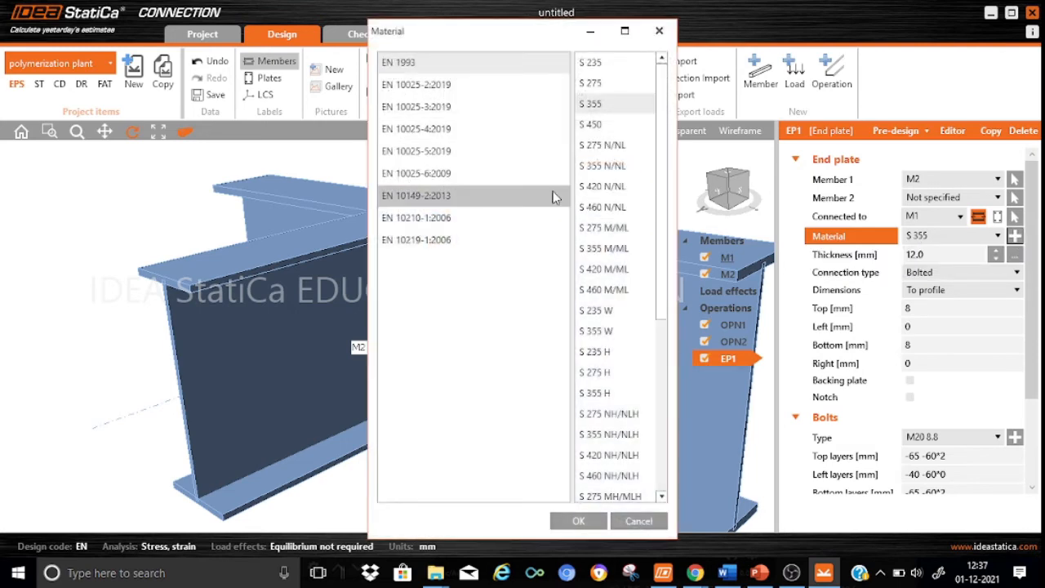
left_click(606, 82)
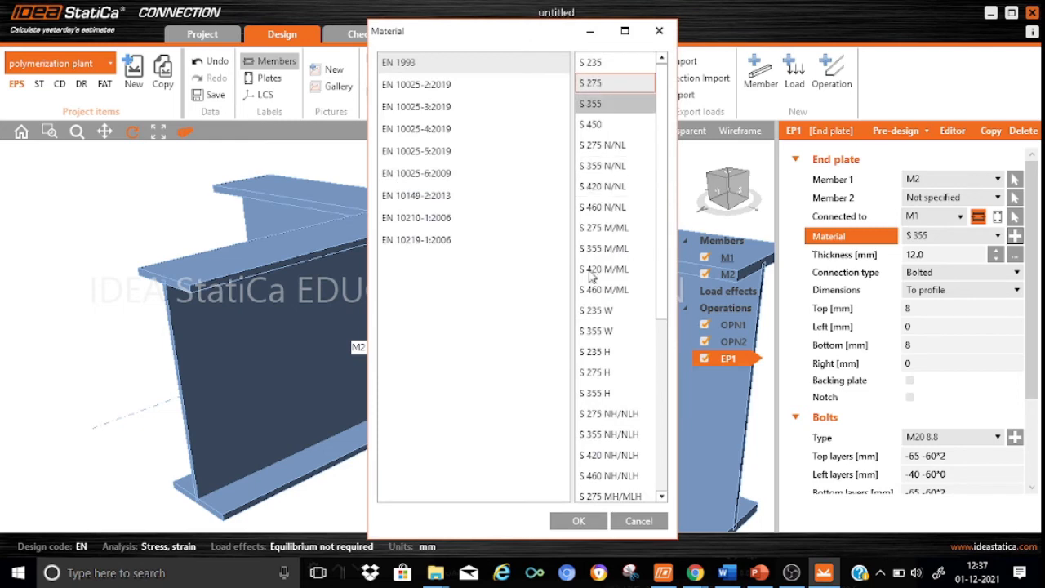
left_click(573, 524)
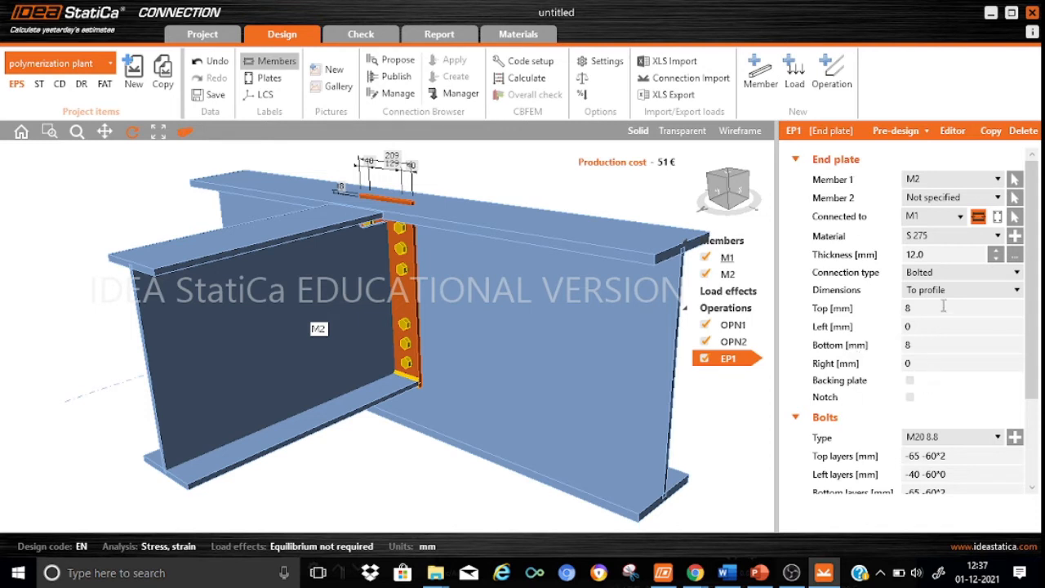
Set the end plate's top offset to -50 mm and its bottom offset to -53 mm
left_click(919, 307)
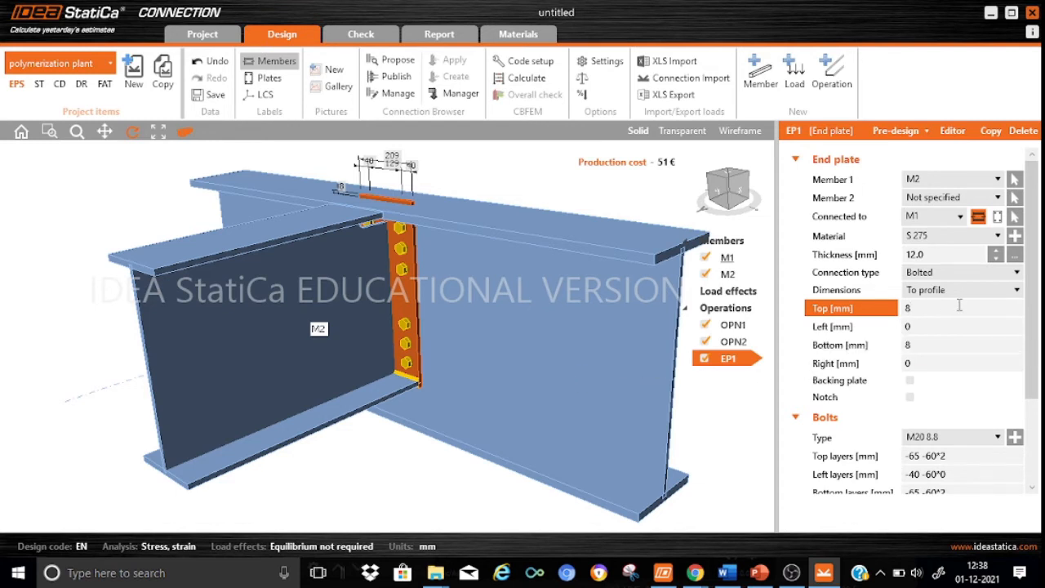
key("BackSpace")
type("-50")
left_click(915, 345)
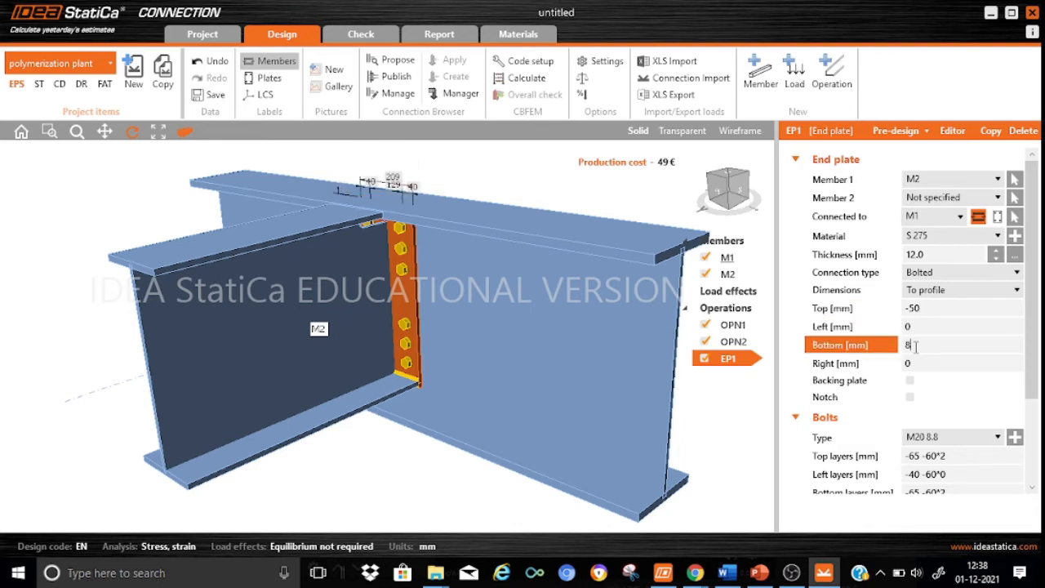
key("BackSpace")
type("-53")
left_click(920, 364)
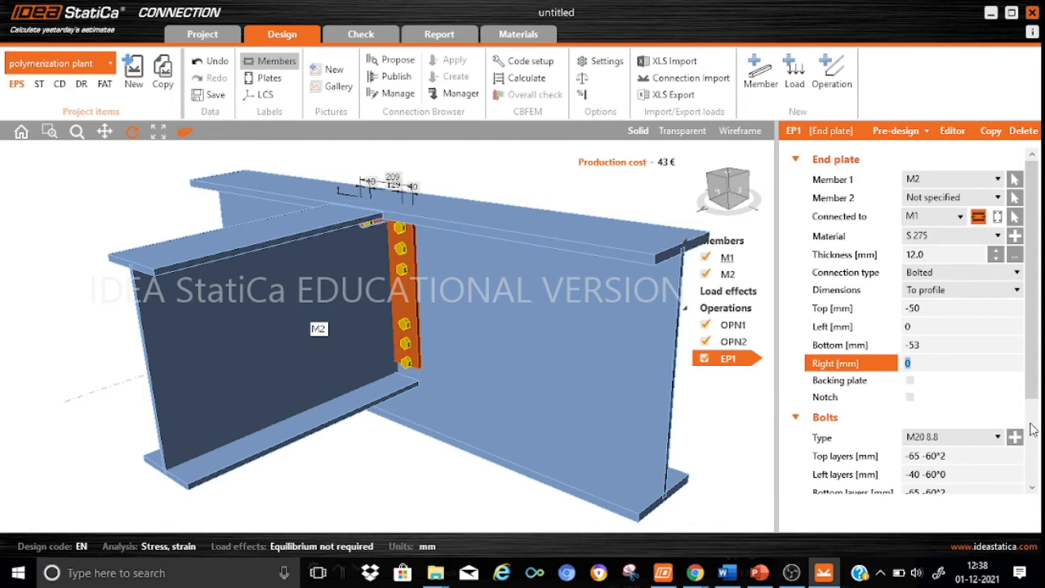
scroll(1033, 489, "down", 5)
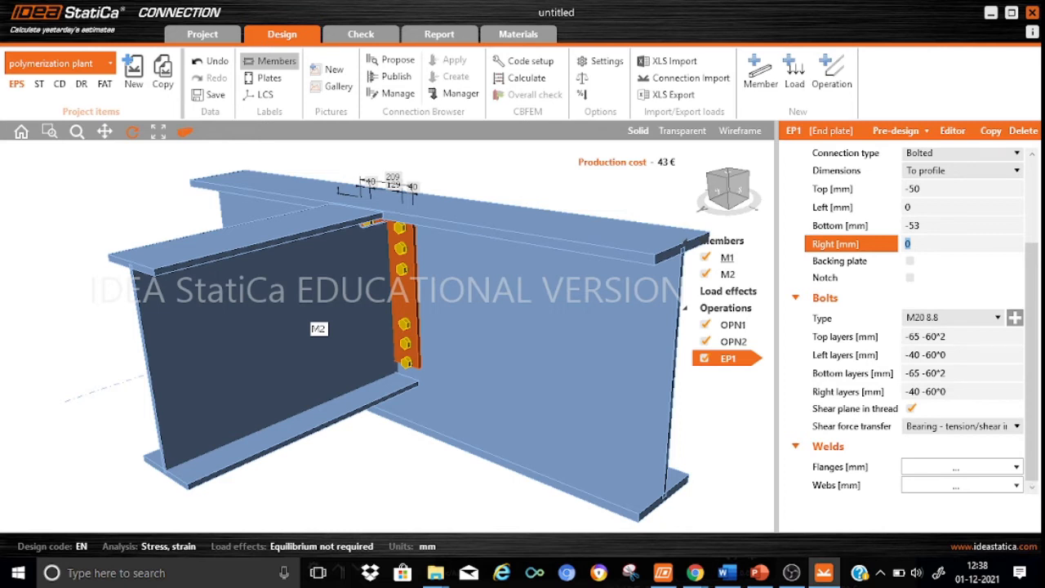
left_click(956, 338)
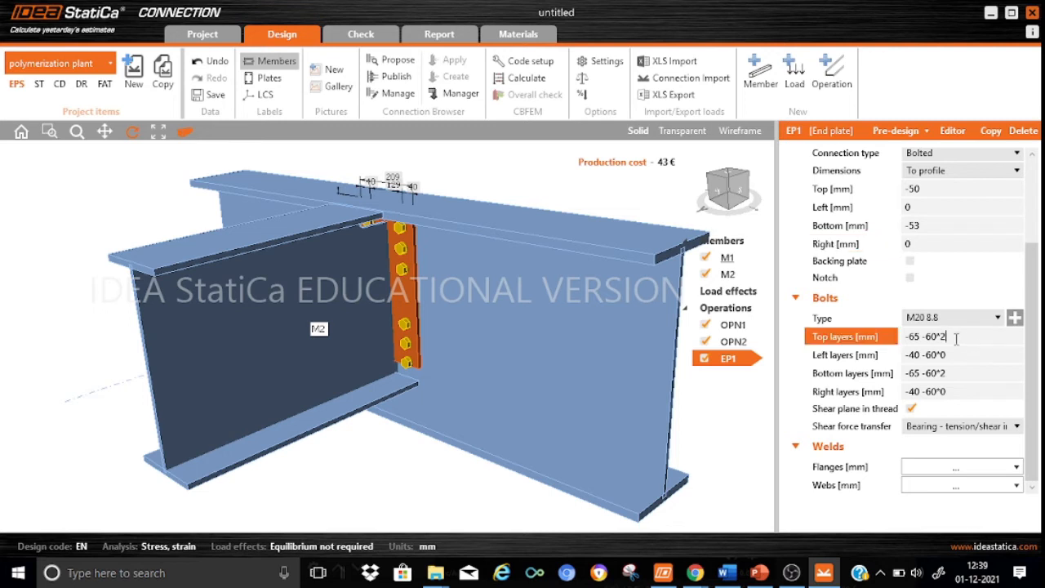
key("BackSpace")
key("BackSpace")
key("BackSpace")
key("BackSpace")
key("BackSpace")
key("BackSpace")
key("BackSpace")
key("BackSpace")
key("BackSpace")
type("-90 -70 -70 -70 -70 -70")
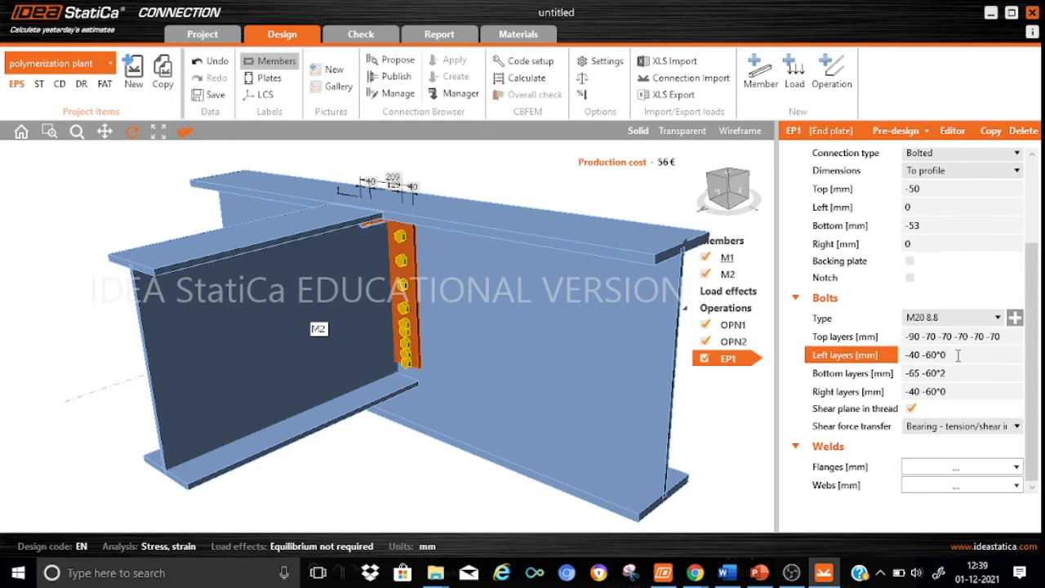
Set the end plate's left bolt layers to -35 mm
key("BackSpace")
key("BackSpace")
type("-")
Clear the end plate's bottom bolt layers and set its right bolt layers to -35 mm
left_click(967, 374)
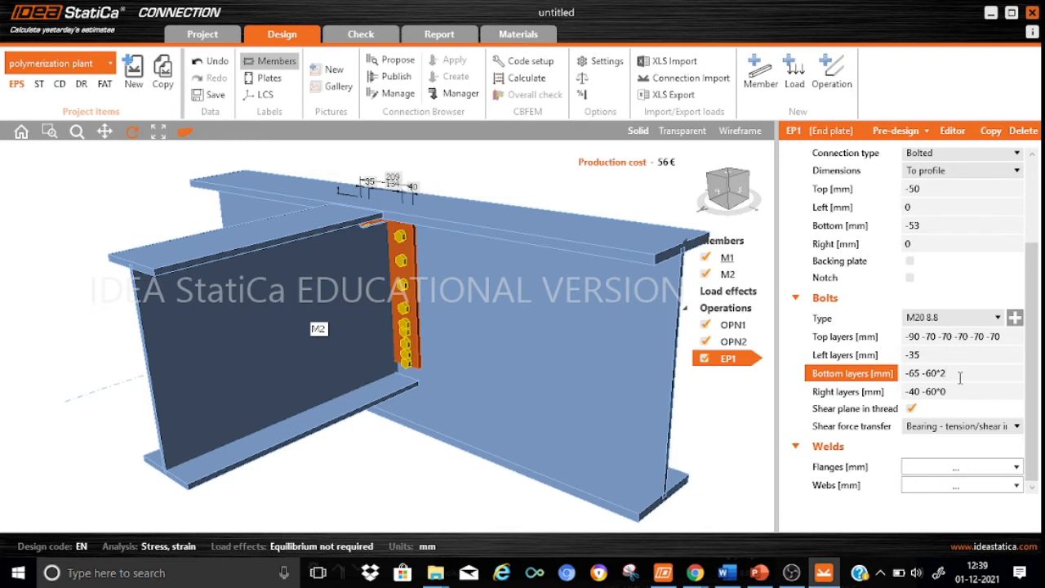
key("BackSpace")
key("BackSpace")
key("BackSpace")
left_click(958, 392)
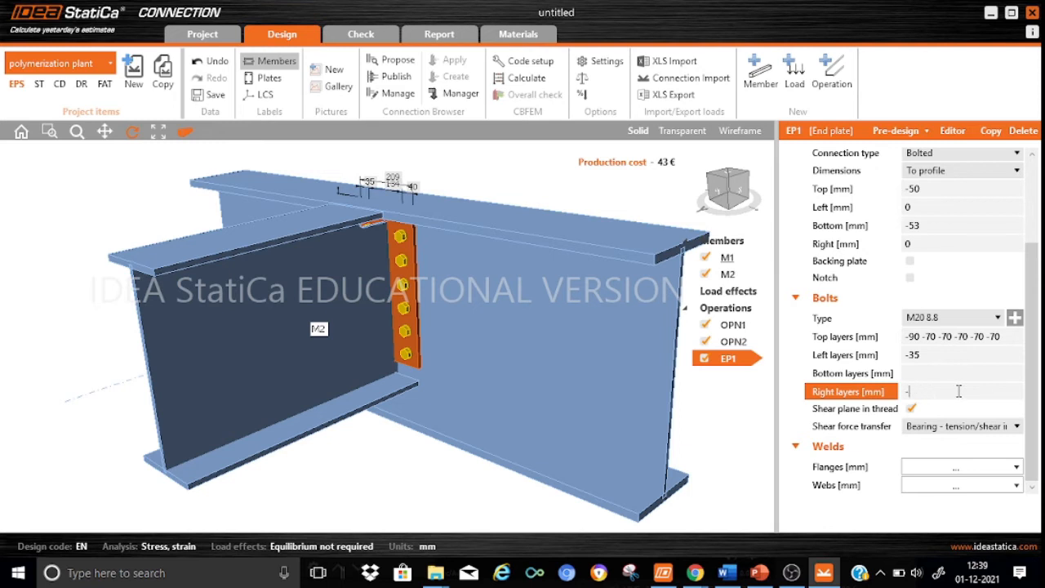
type("-")
Set the end plate's web weld size to 5.5 mm
left_click(960, 488)
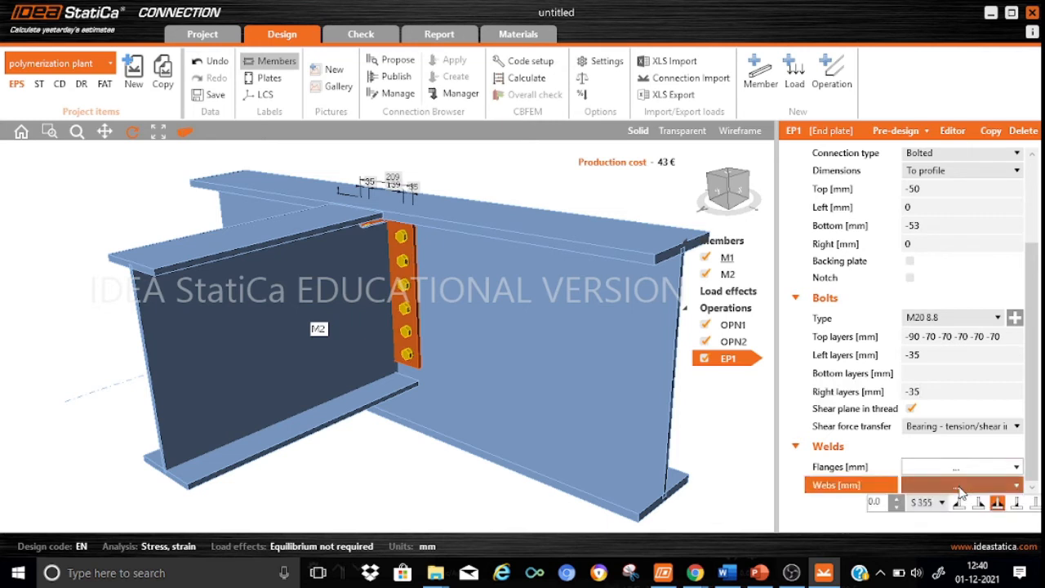
left_click(896, 497)
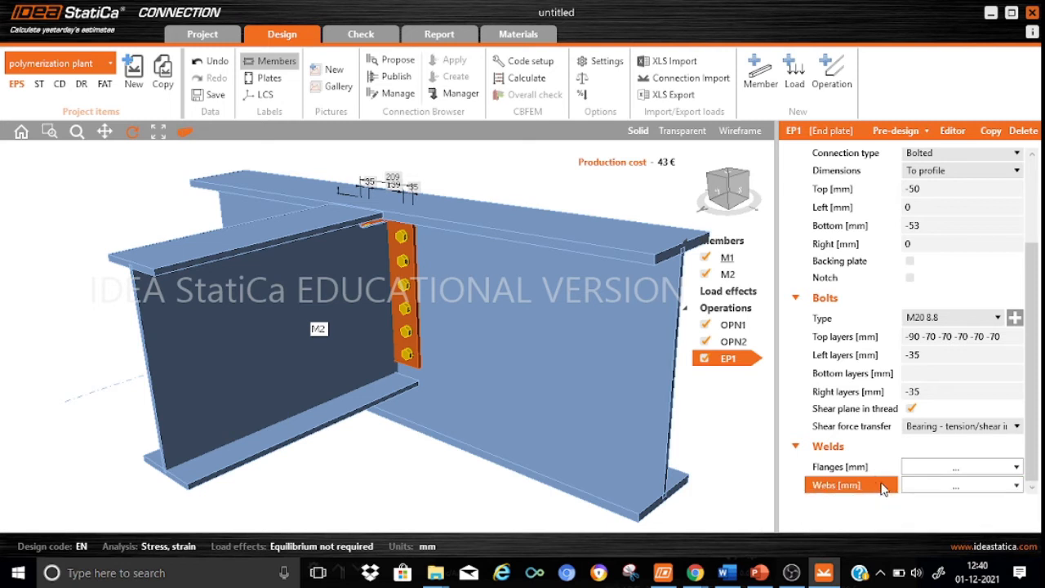
left_click(928, 485)
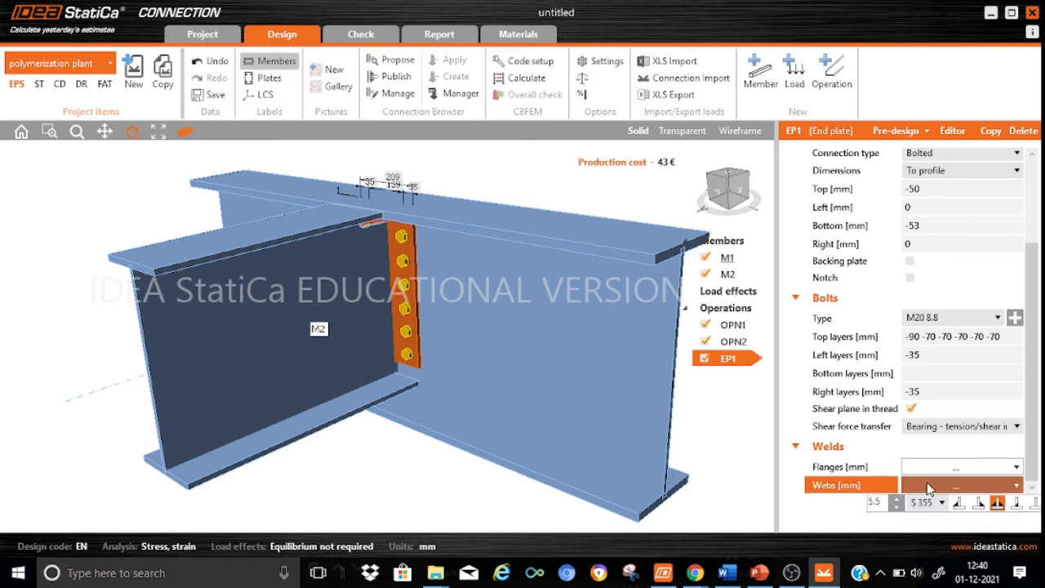
left_click(813, 516)
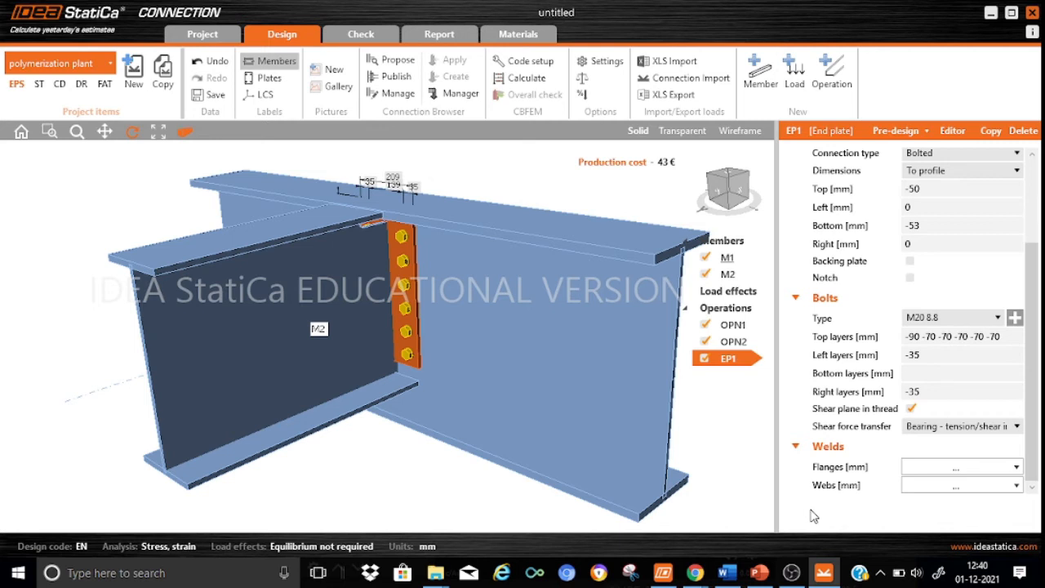
Check the bolted end plate from several sides and add a new load effect to the connection
right_click_drag(466, 324, 324, 347)
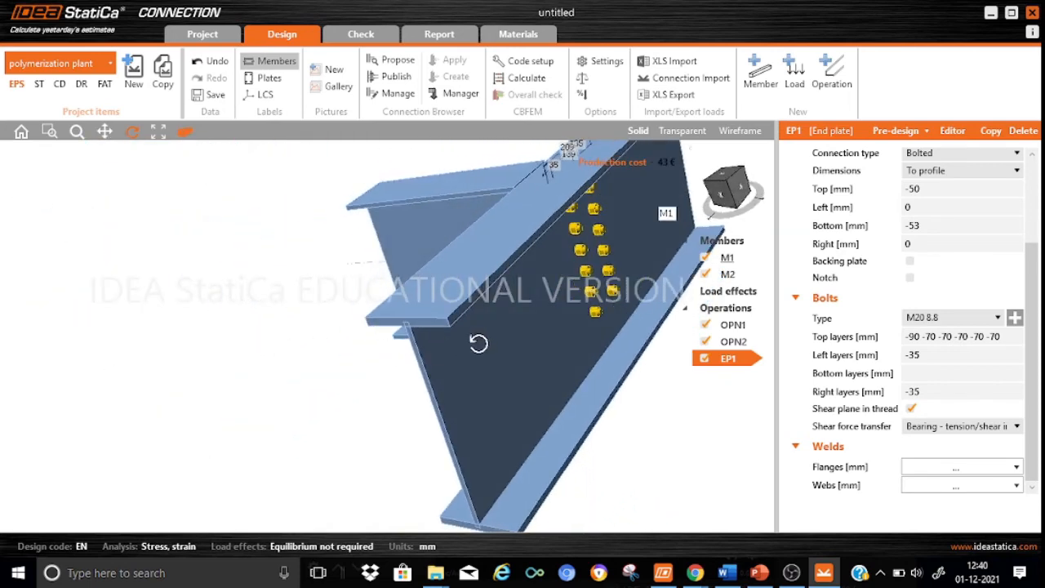
right_click_drag(479, 343, 381, 368)
right_click_drag(433, 415, 437, 326)
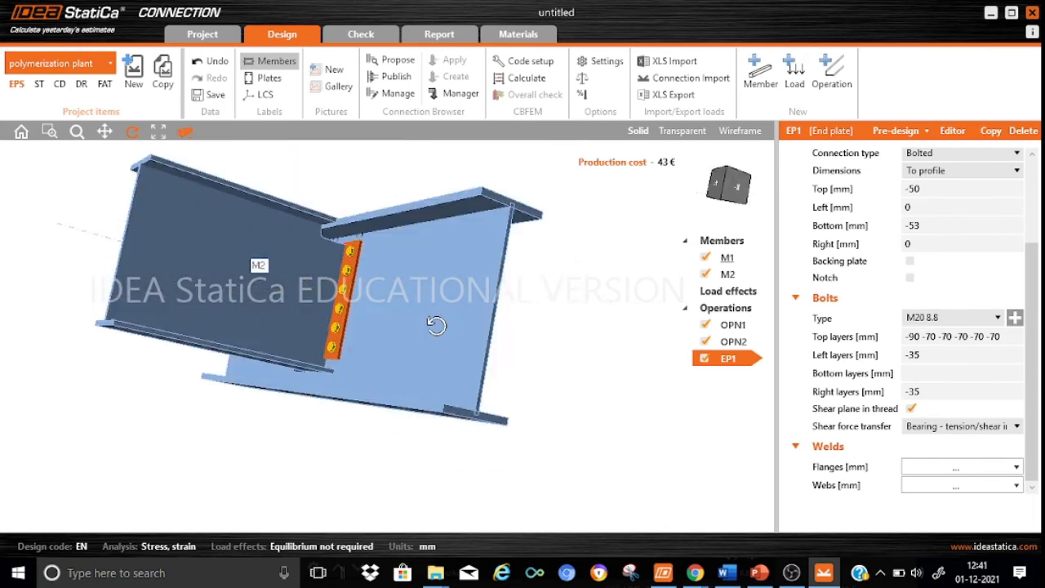
left_click(186, 137)
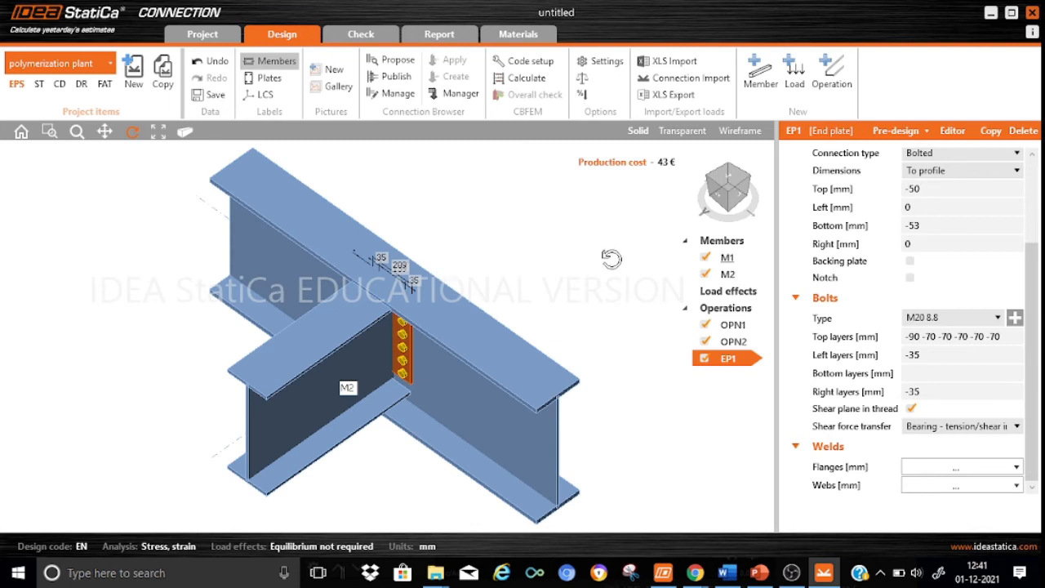
left_click(742, 294)
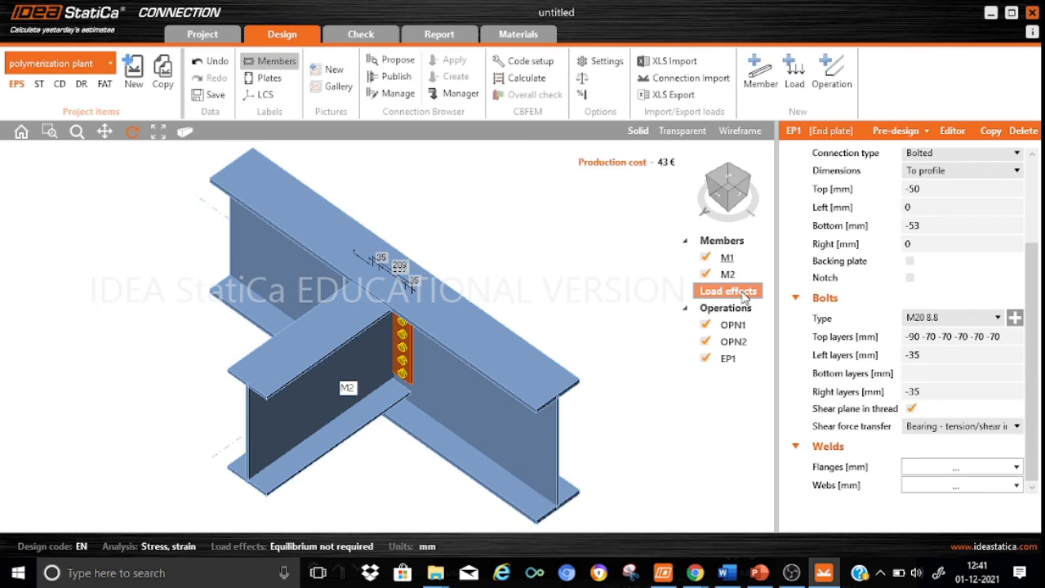
left_click(796, 72)
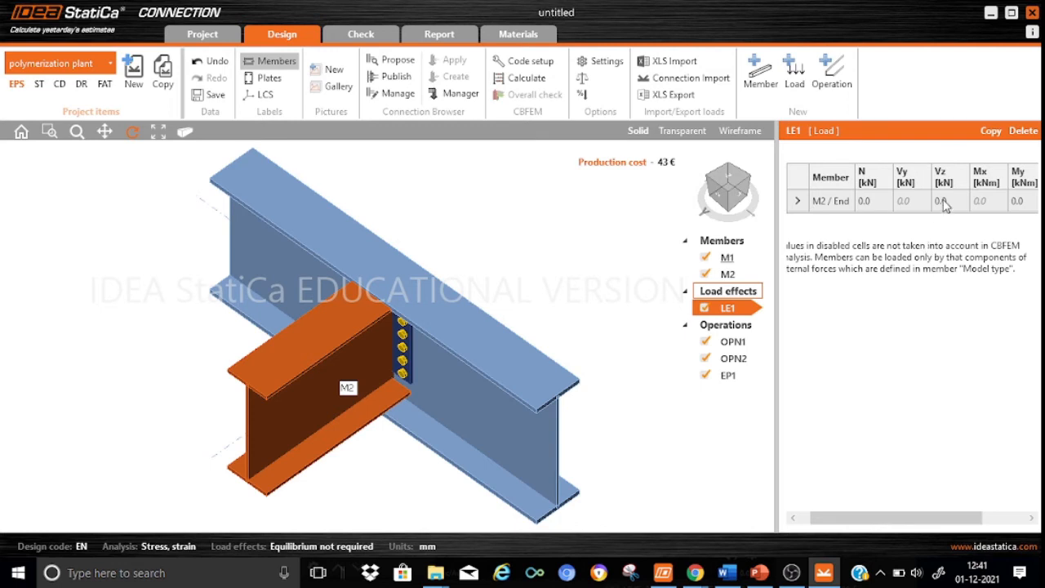
Enter a vertical shear force Vz of -550 kN at the end of member M2
left_click_drag(861, 522, 904, 523)
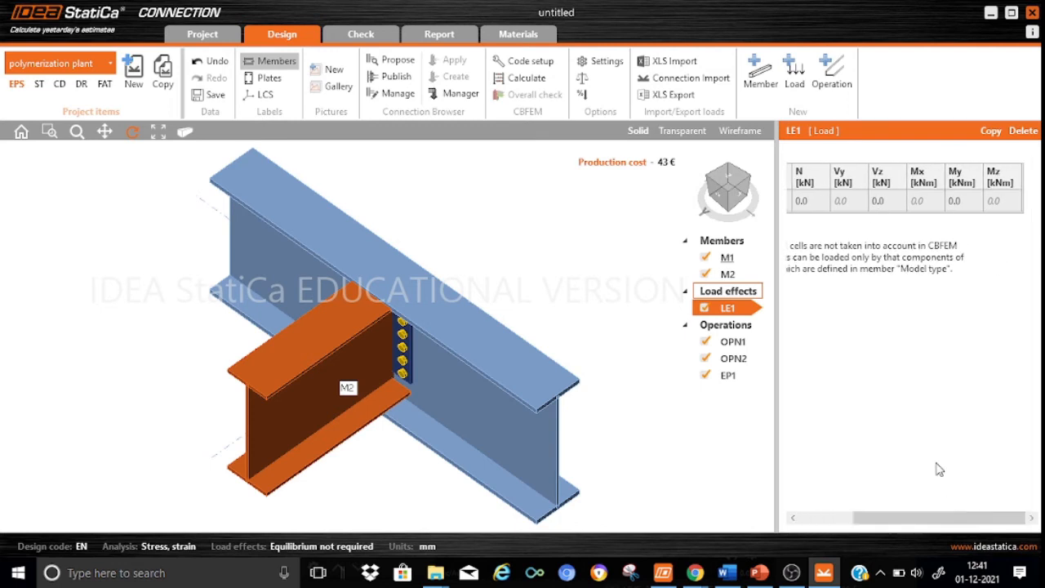
left_click(889, 209)
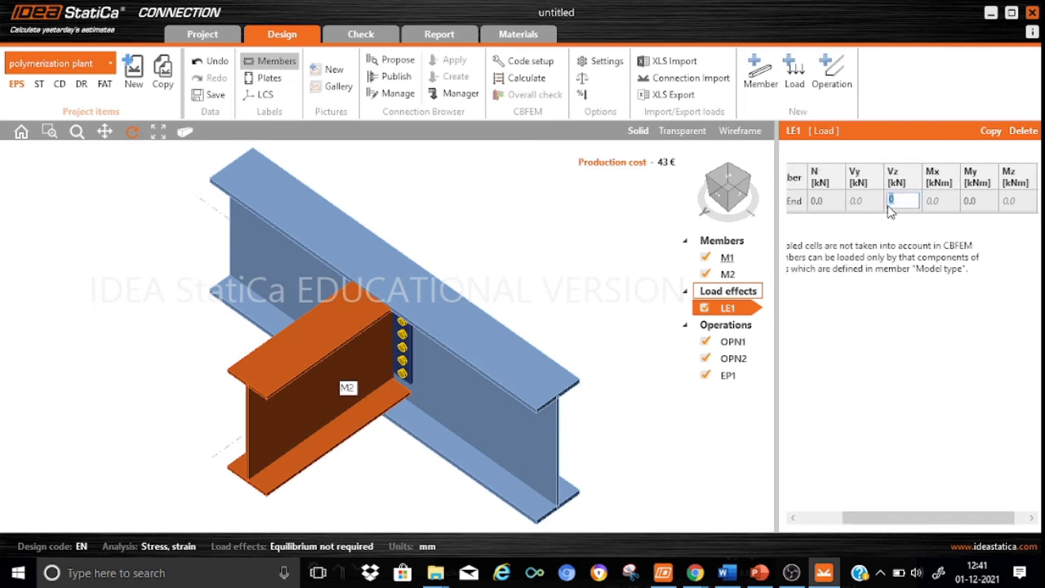
type("-55")
left_click_drag(900, 517, 984, 514)
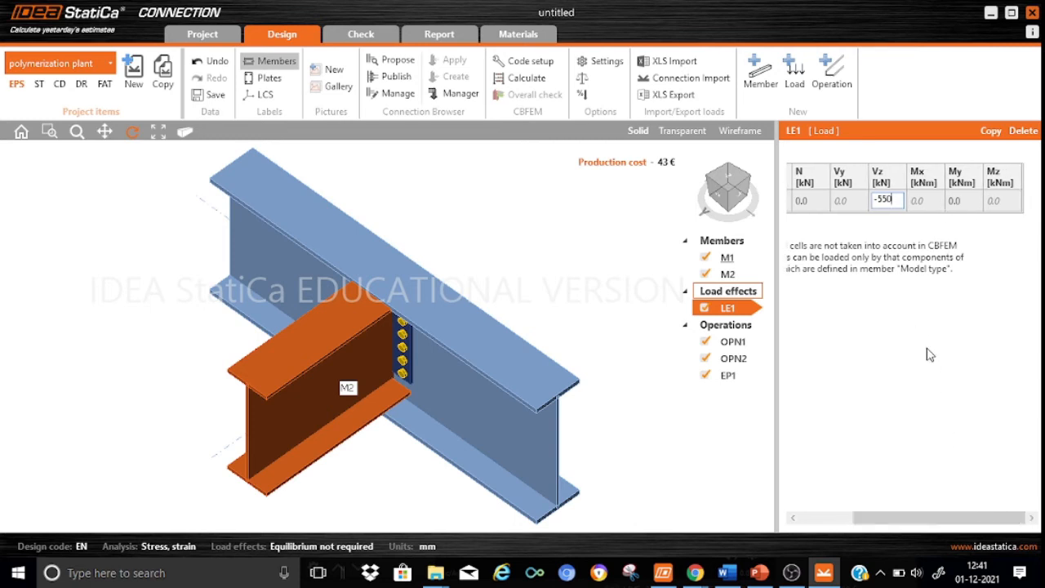
key("Return")
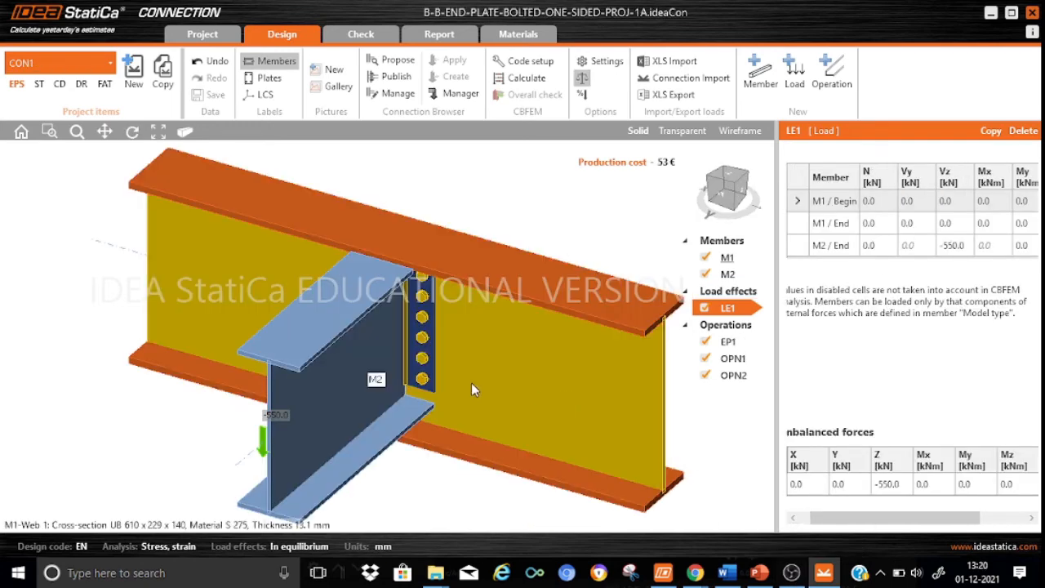
Calculate the connection and display the plastic strain results on the model
left_click(529, 80)
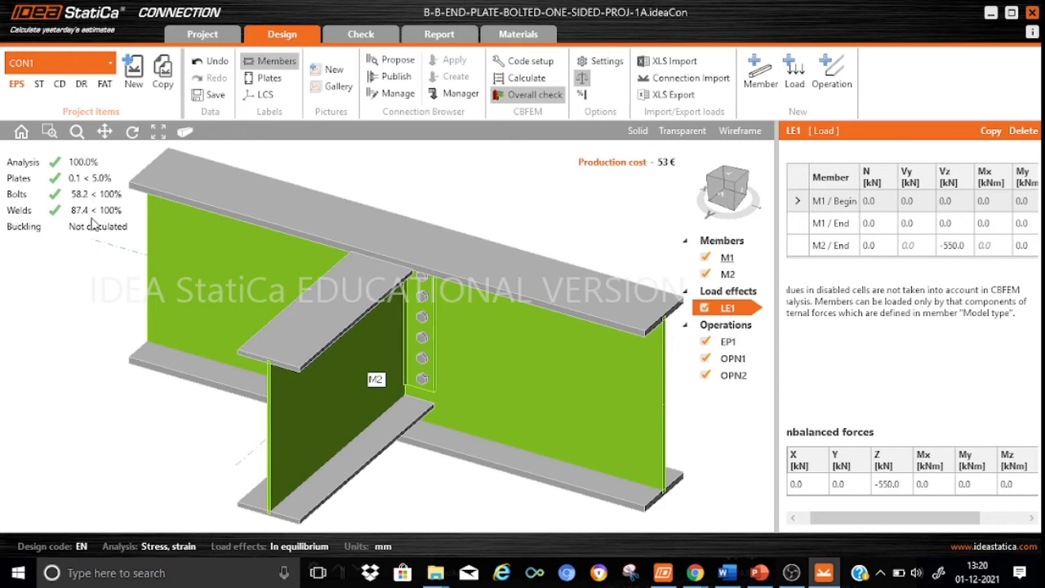
left_click(362, 35)
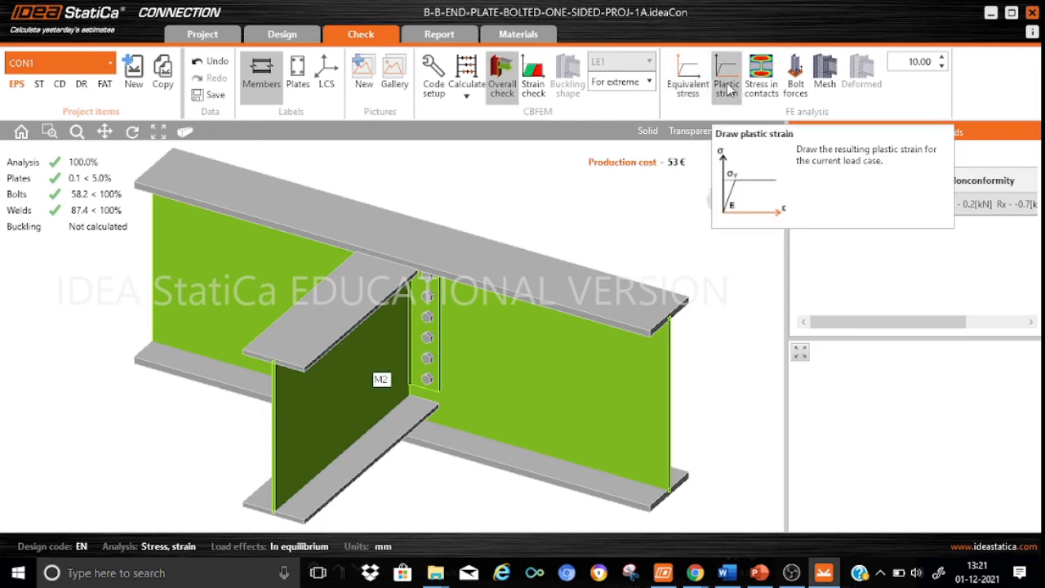
left_click(727, 89)
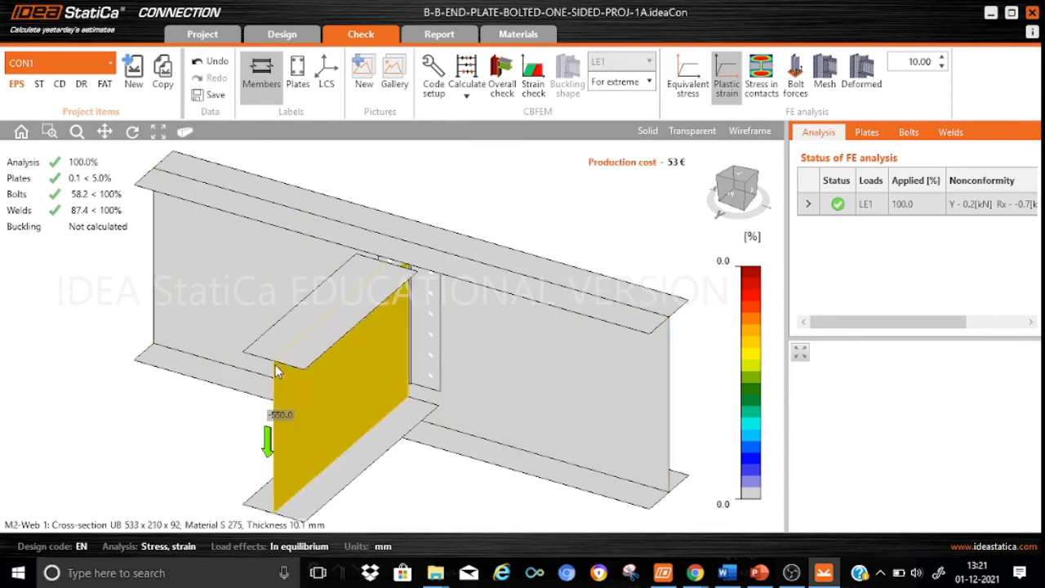
Examine the plastic strain around the notch of member M2 from the side and in perspective view
left_click(132, 132)
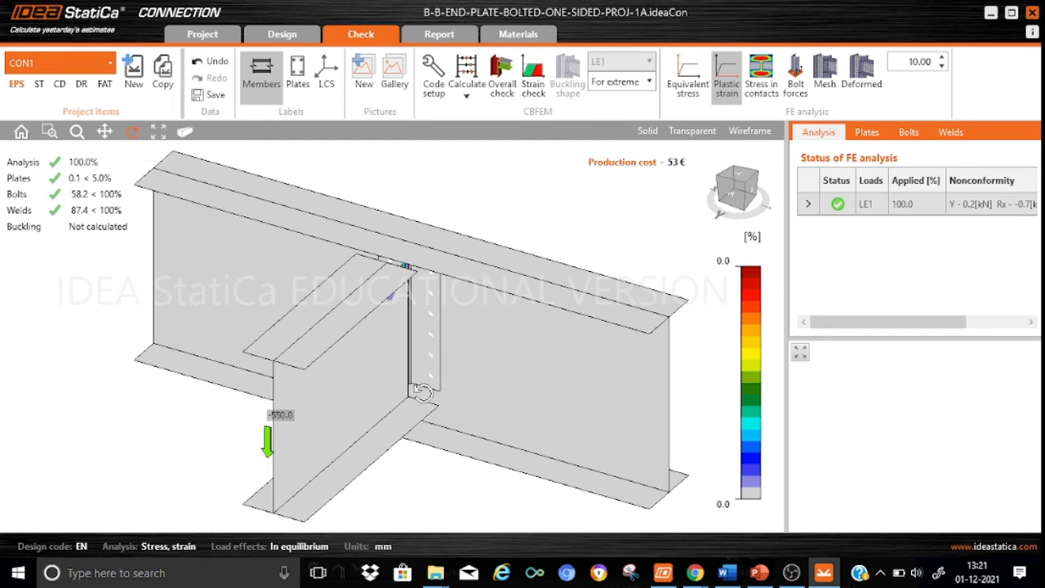
left_click_drag(423, 394, 359, 362)
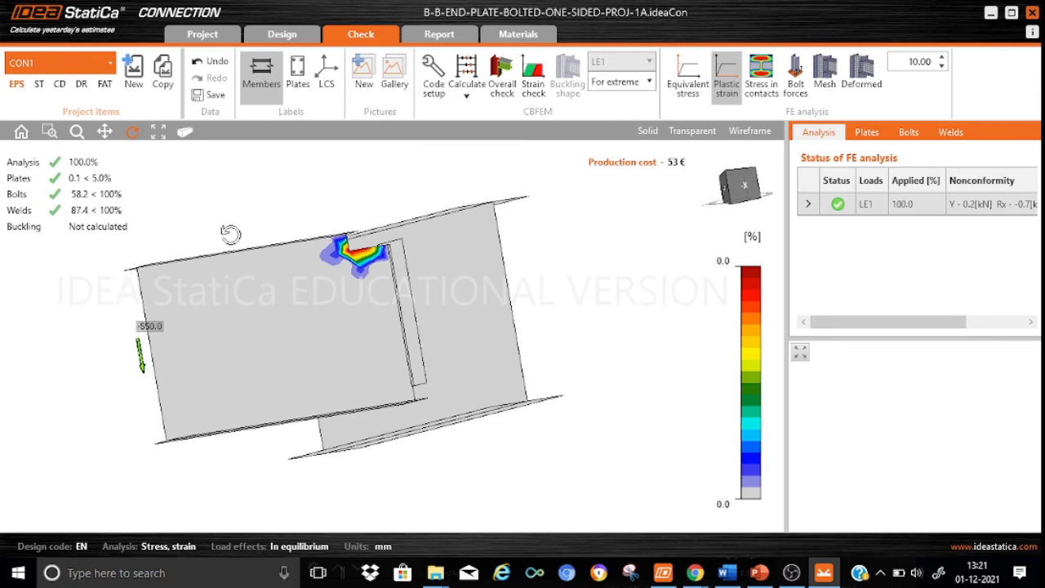
left_click(186, 133)
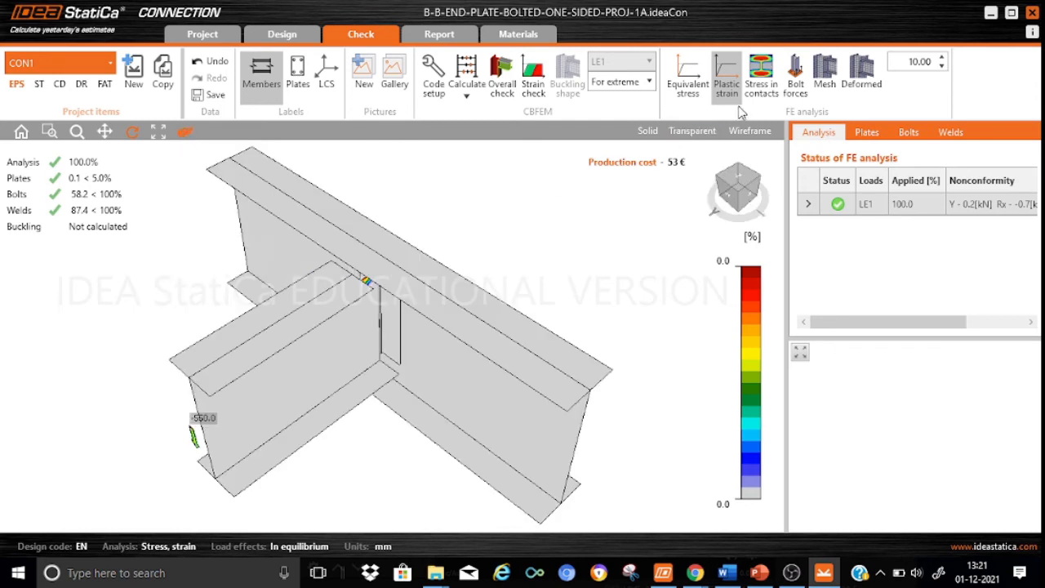
Display the equivalent stress results together with the finite element mesh on the connection model
left_click(690, 88)
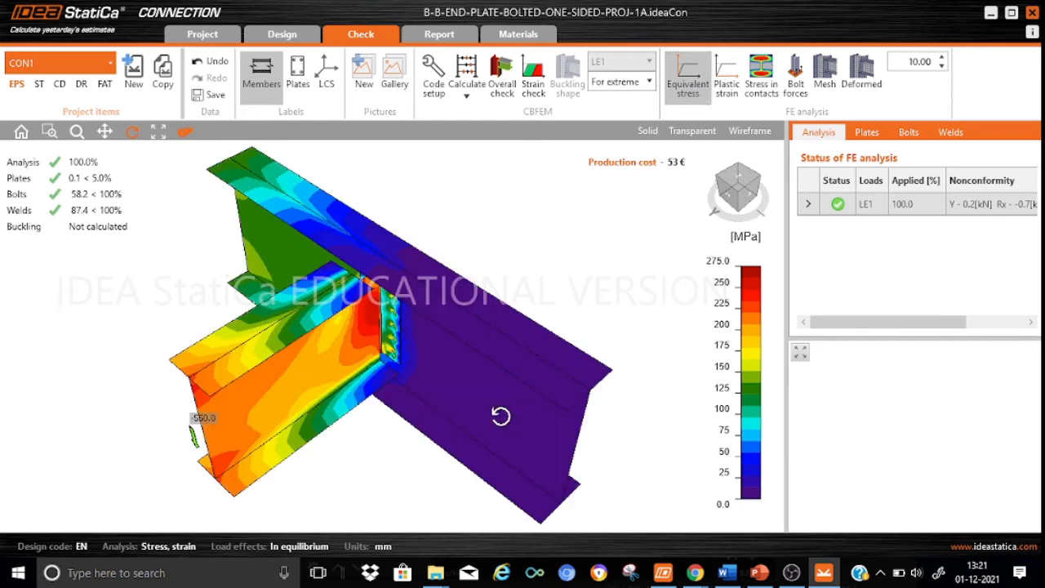
left_click_drag(501, 367, 505, 337)
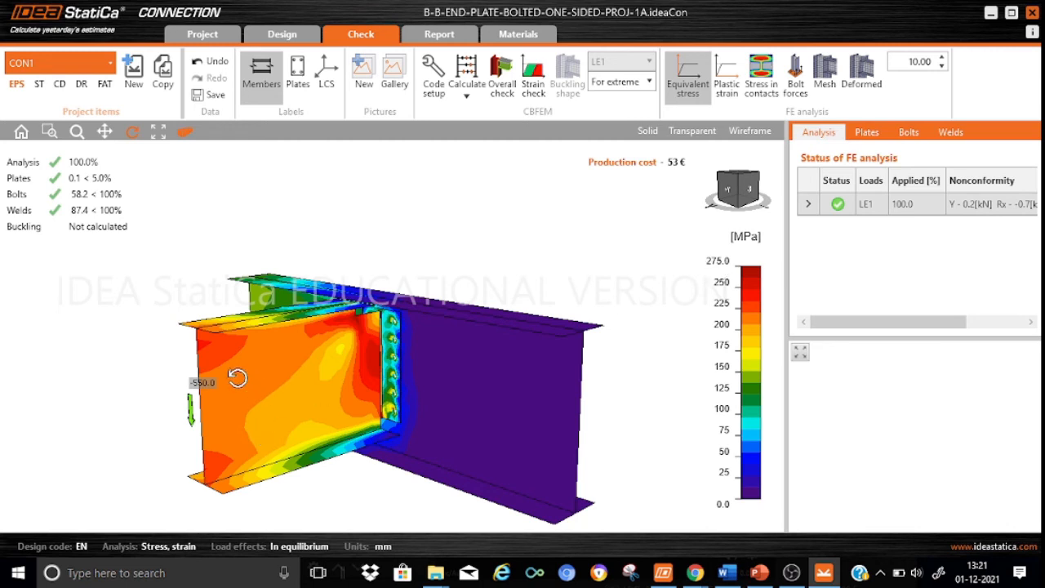
left_click(825, 81)
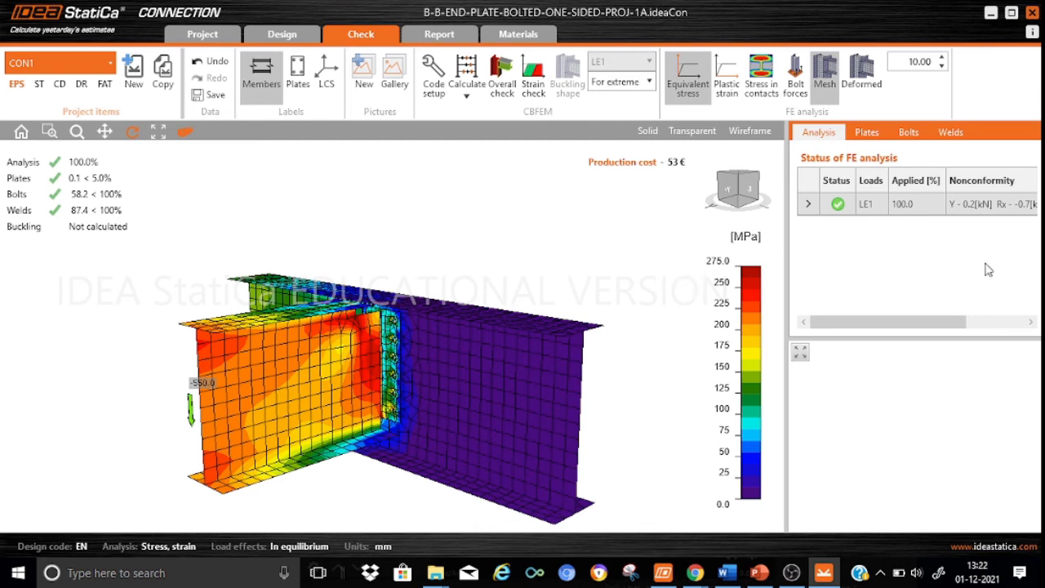
Review the check results for all member plates and end plate EP1, including the material design data
left_click(867, 132)
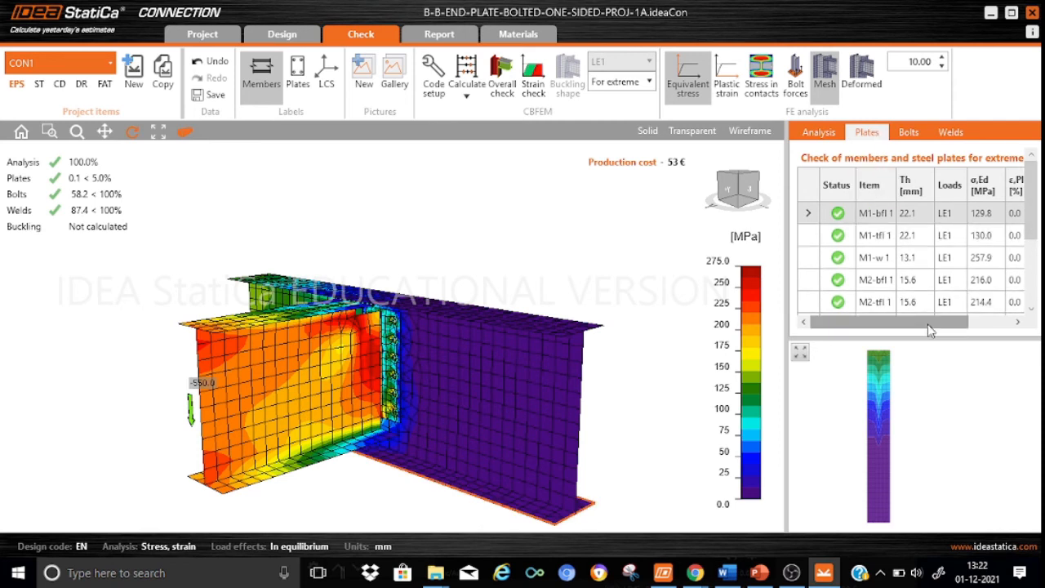
mouse_move(929, 329)
left_mouse_down()
mouse_move(967, 328)
mouse_move(926, 327)
left_mouse_up()
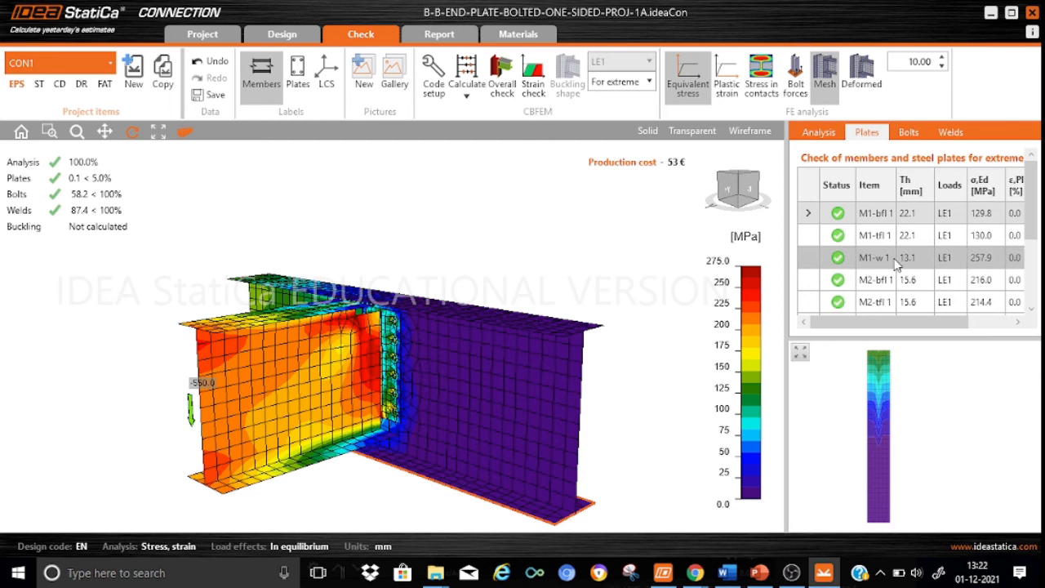
scroll(1037, 199, "down", 2)
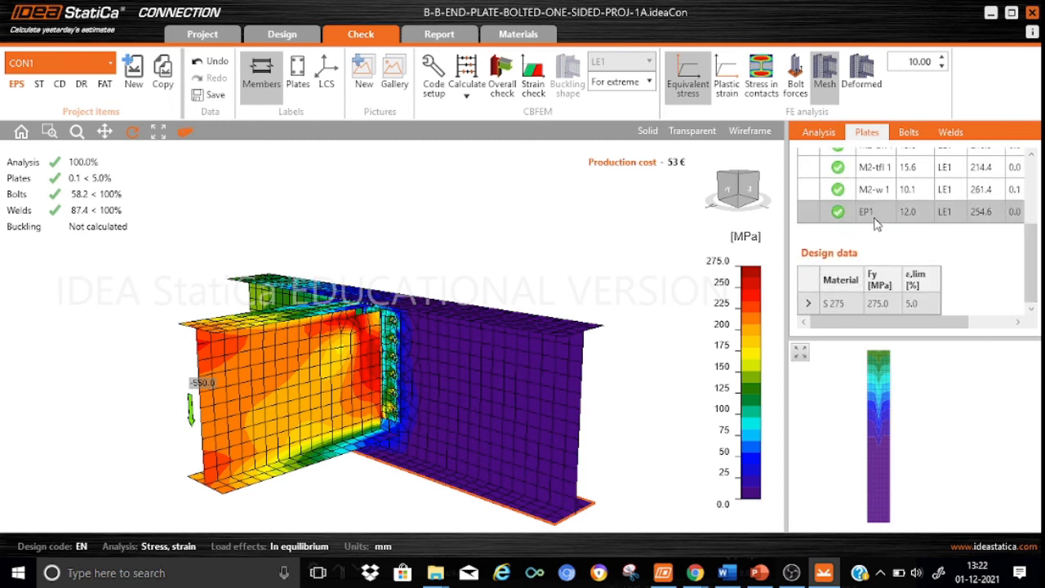
left_click_drag(1030, 253, 1027, 151)
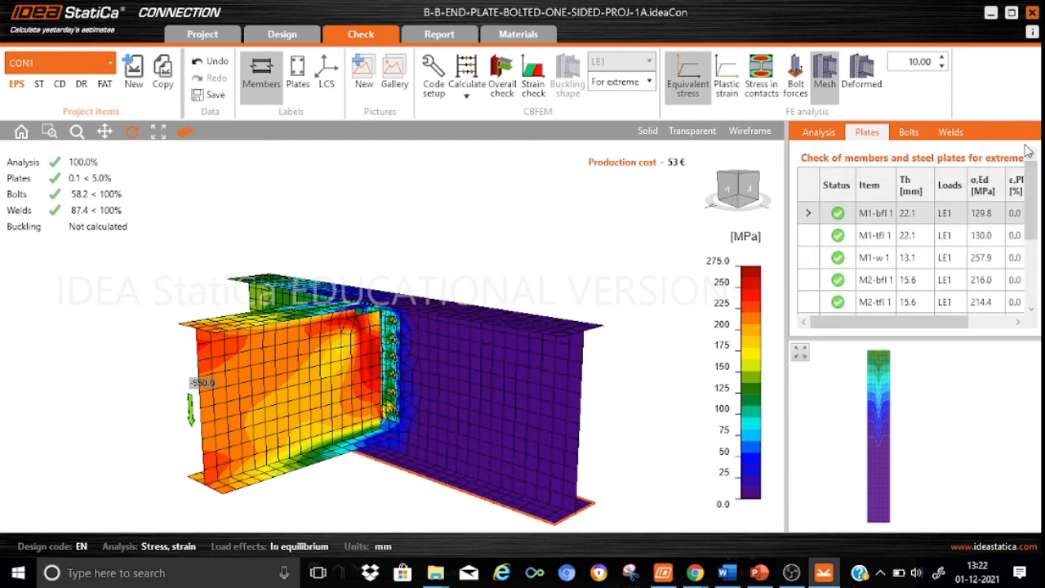
Review the bolt checks with the detailed tension resistance calculation of bolt B2, and show the weld checks
left_click(910, 133)
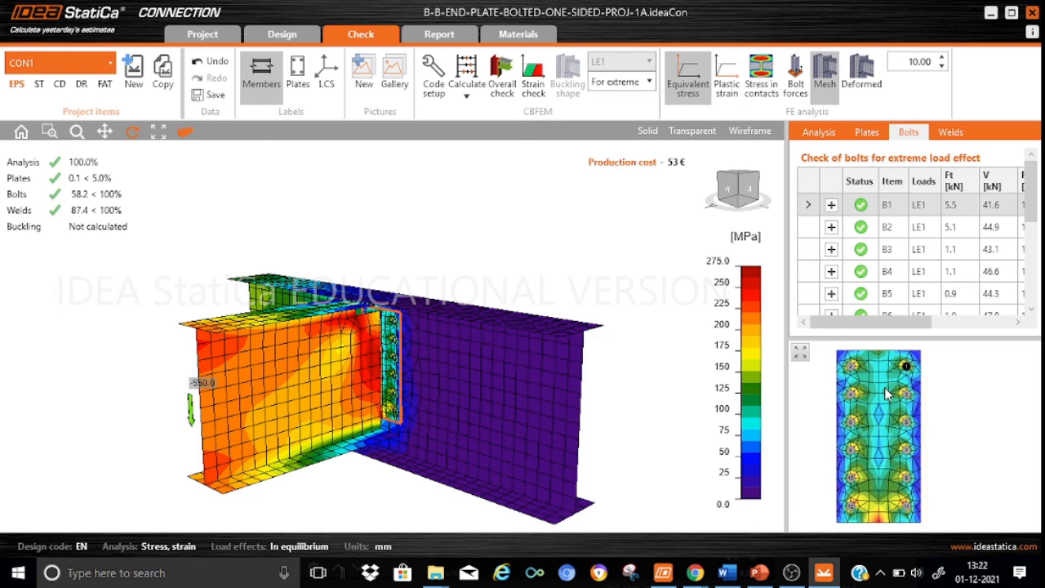
left_click(831, 228)
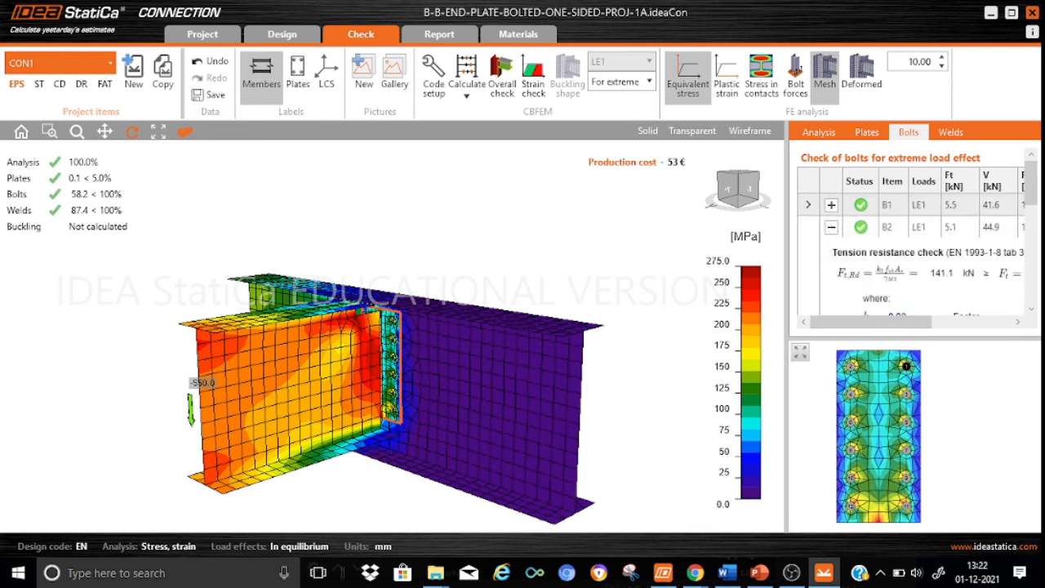
left_click_drag(1029, 181, 1030, 194)
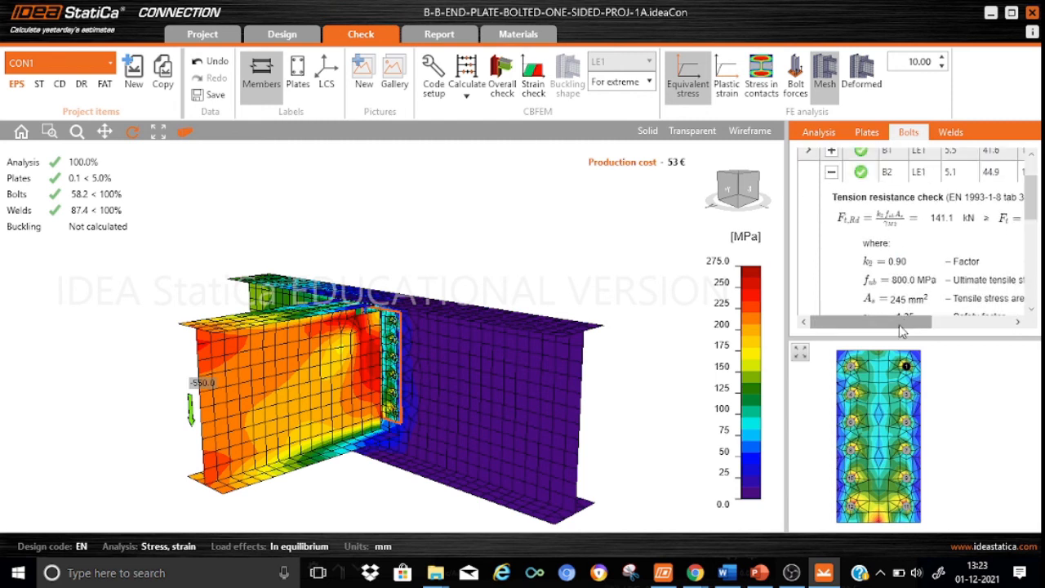
mouse_move(902, 331)
left_mouse_down()
mouse_move(987, 330)
mouse_move(885, 331)
left_mouse_up()
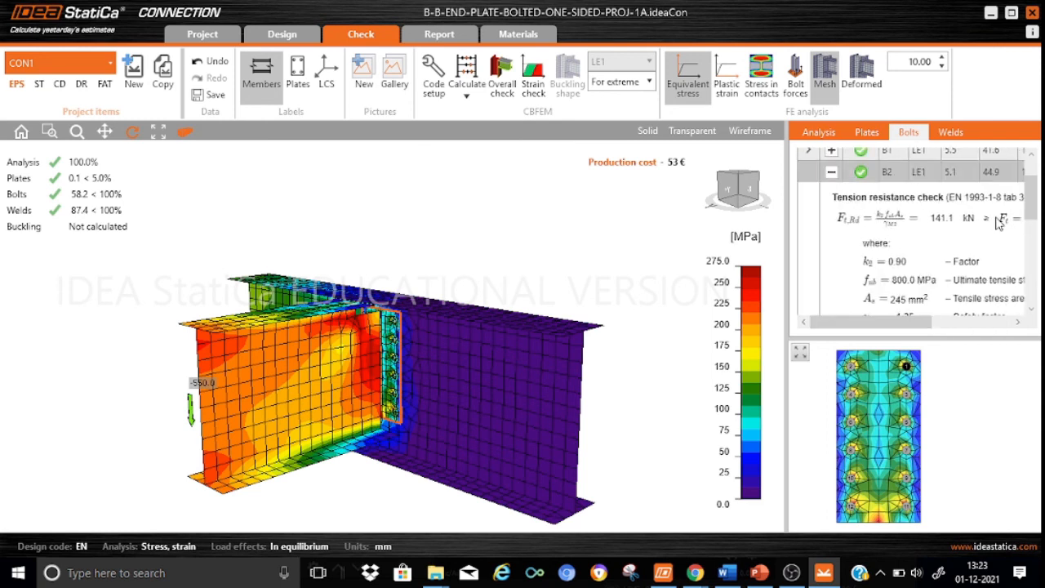
left_click_drag(1030, 211, 1030, 183)
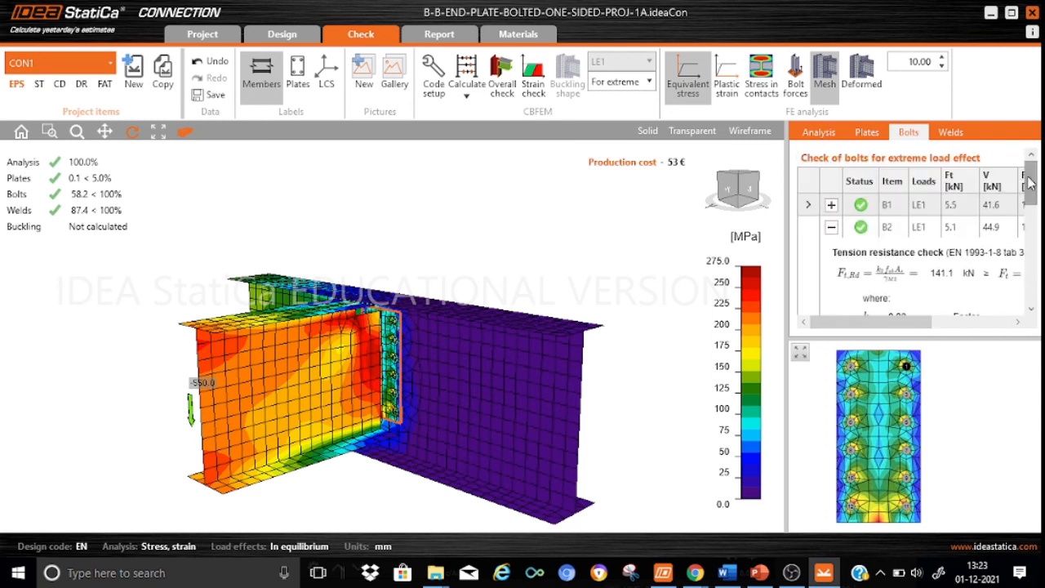
left_click(951, 133)
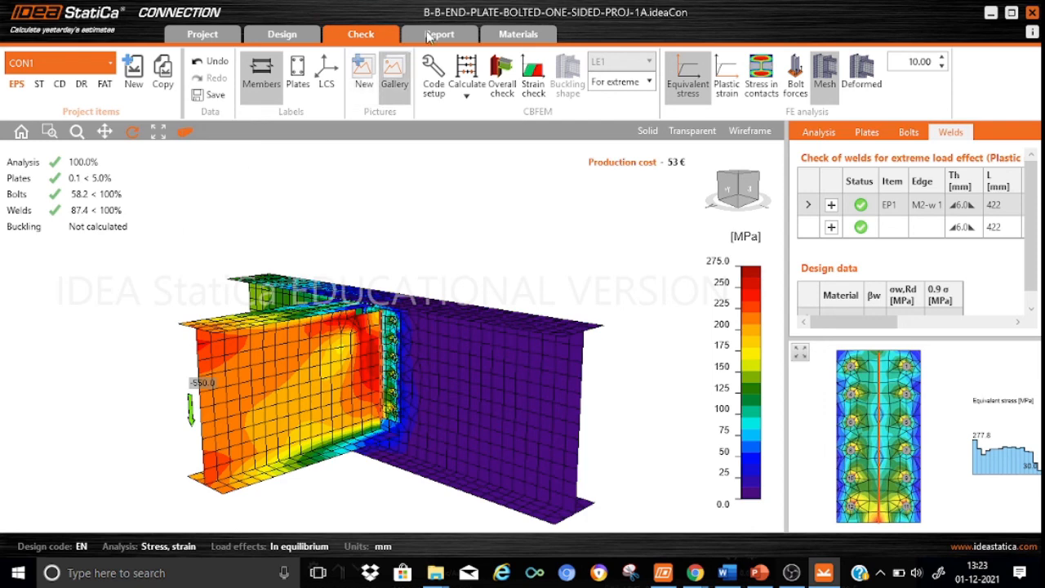
Generate the report for CON1, look over its brief version and set the report type to Detailed
left_click(455, 36)
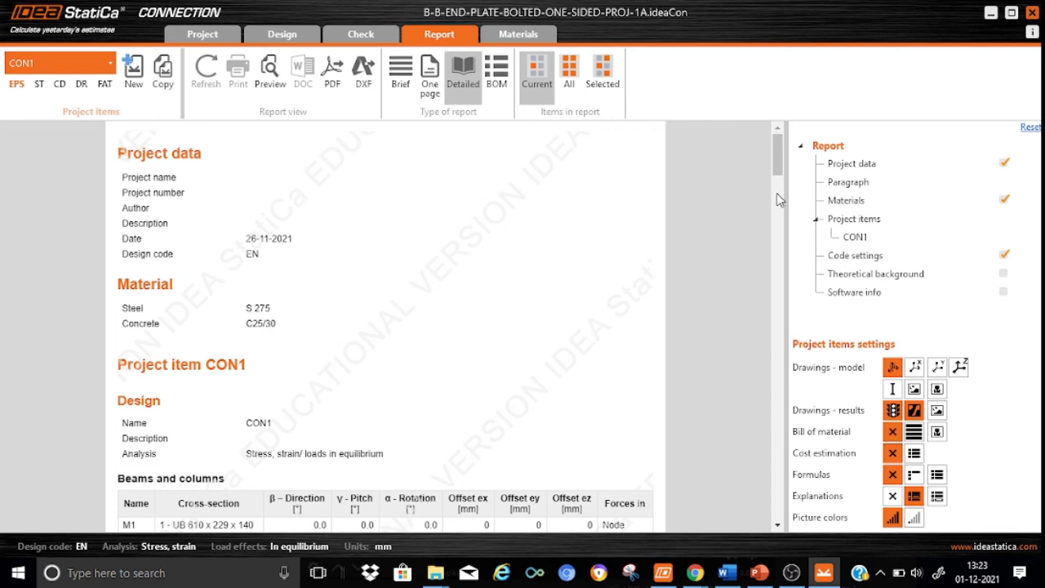
left_click(406, 85)
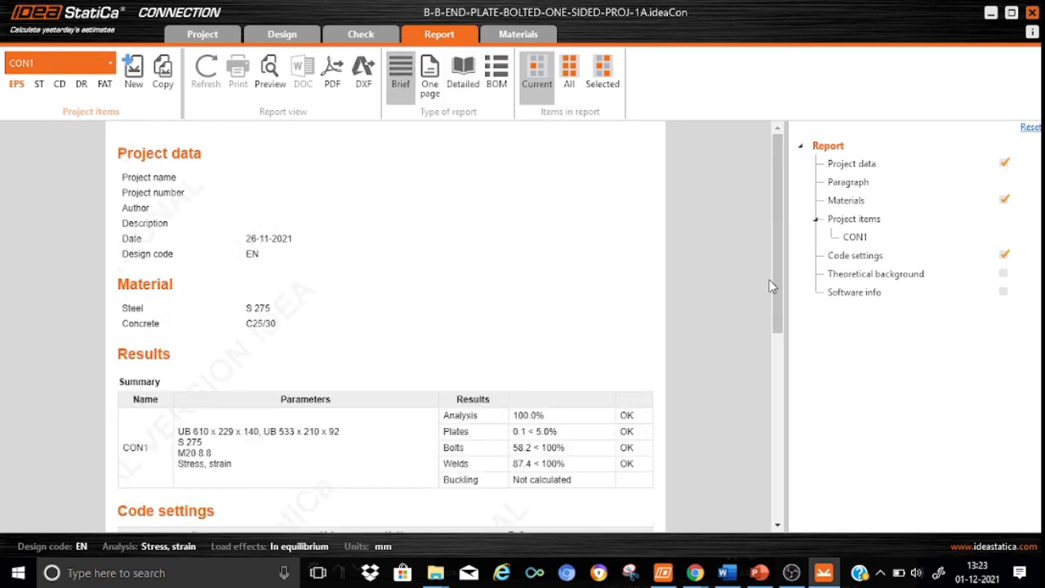
mouse_move(772, 286)
left_mouse_down()
mouse_move(777, 457)
mouse_move(786, 285)
left_mouse_up()
left_click(469, 70)
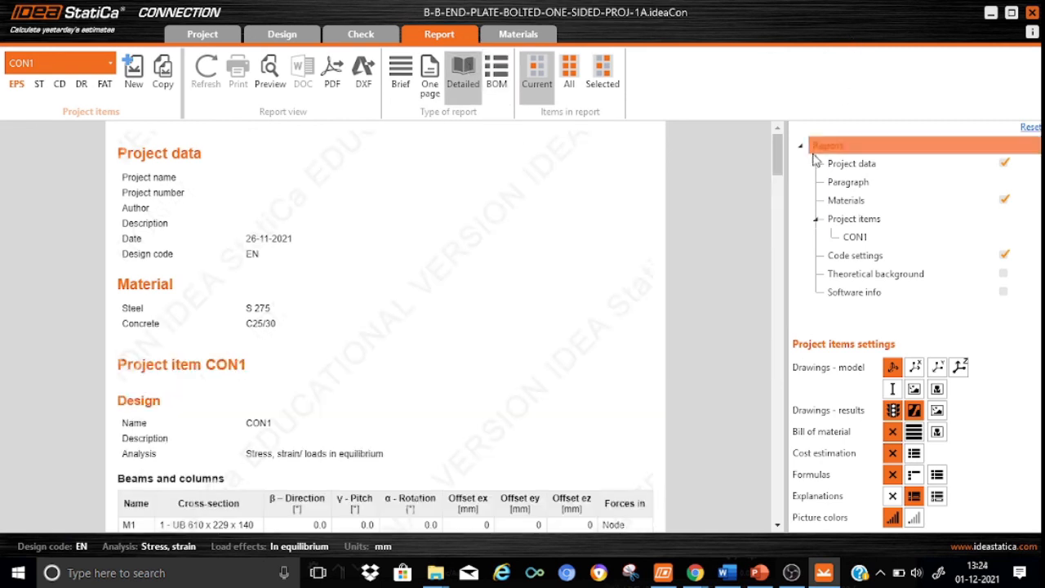
Read through the detailed report from the project data and load effects to the plate, bolt and weld checks
mouse_move(775, 158)
left_mouse_down()
mouse_move(780, 171)
mouse_move(780, 151)
left_mouse_up()
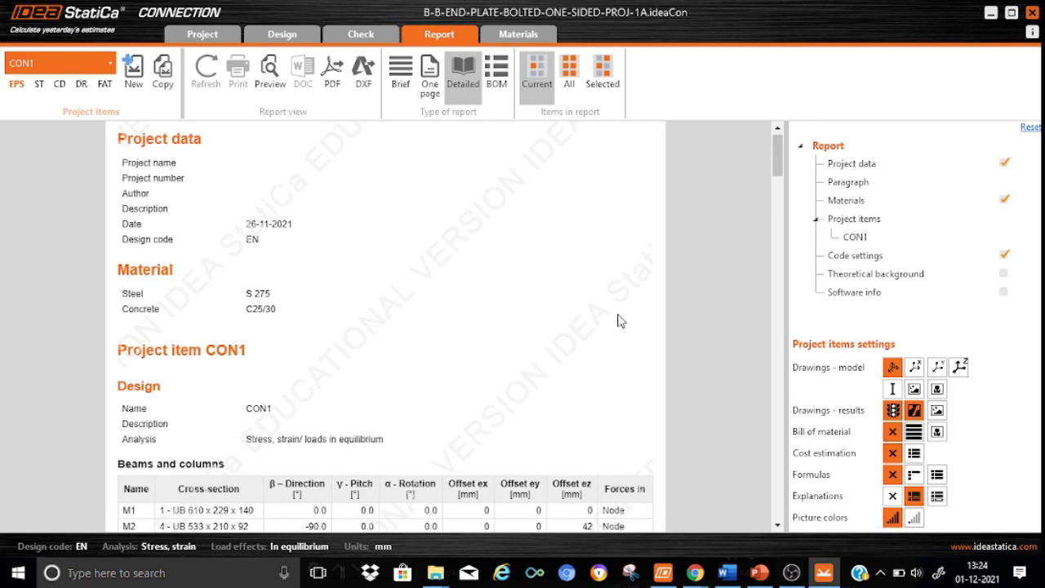
left_click_drag(777, 158, 780, 186)
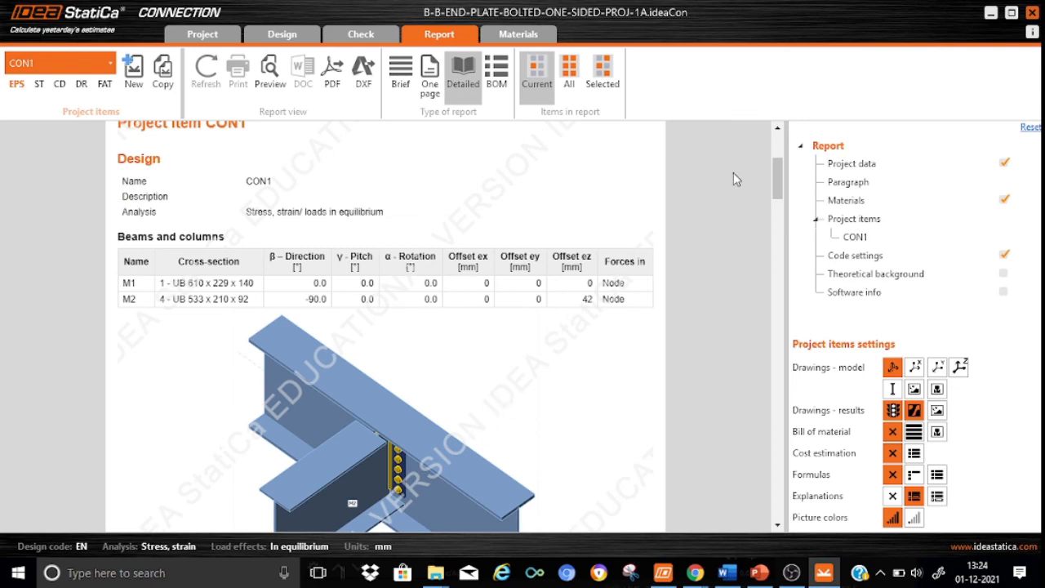
left_click_drag(777, 172, 780, 224)
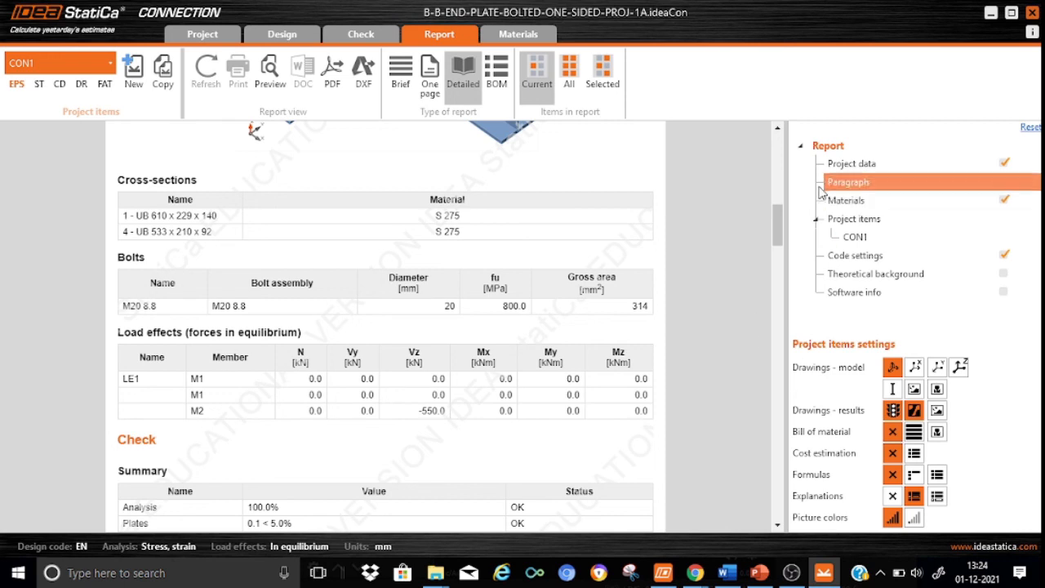
left_click_drag(777, 227, 777, 250)
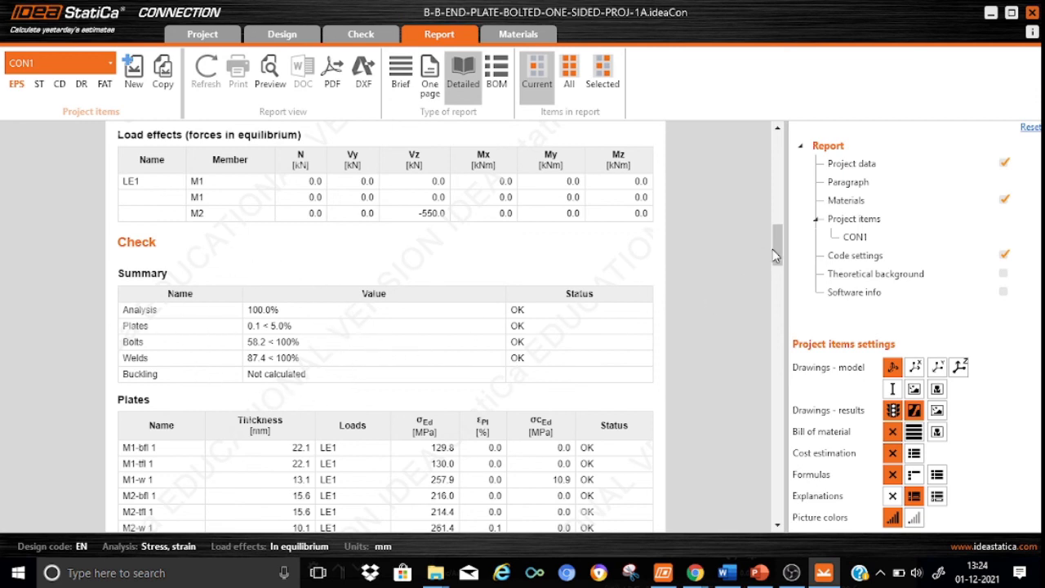
left_click_drag(775, 255, 788, 305)
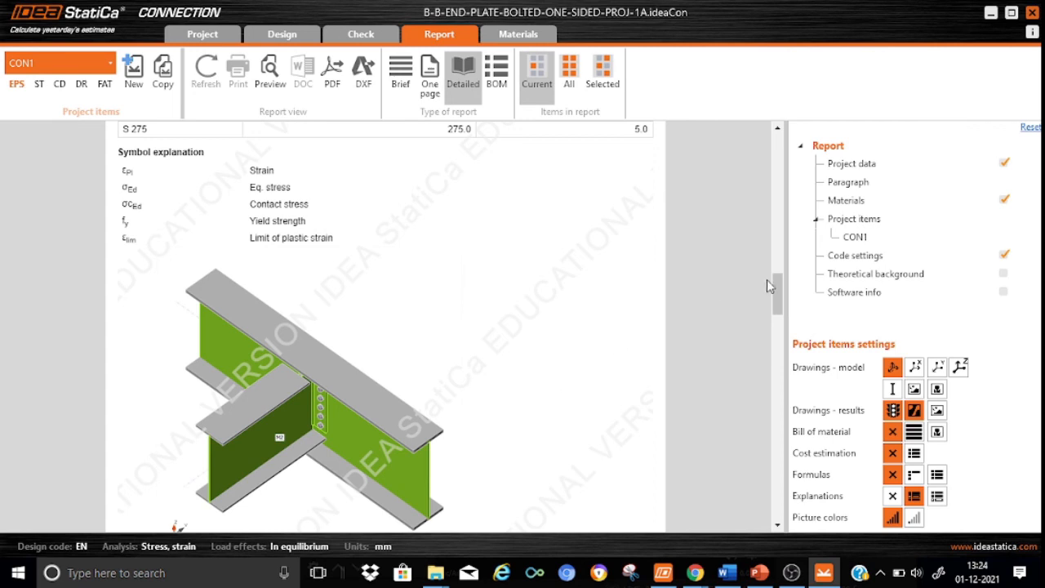
left_click_drag(775, 284, 780, 349)
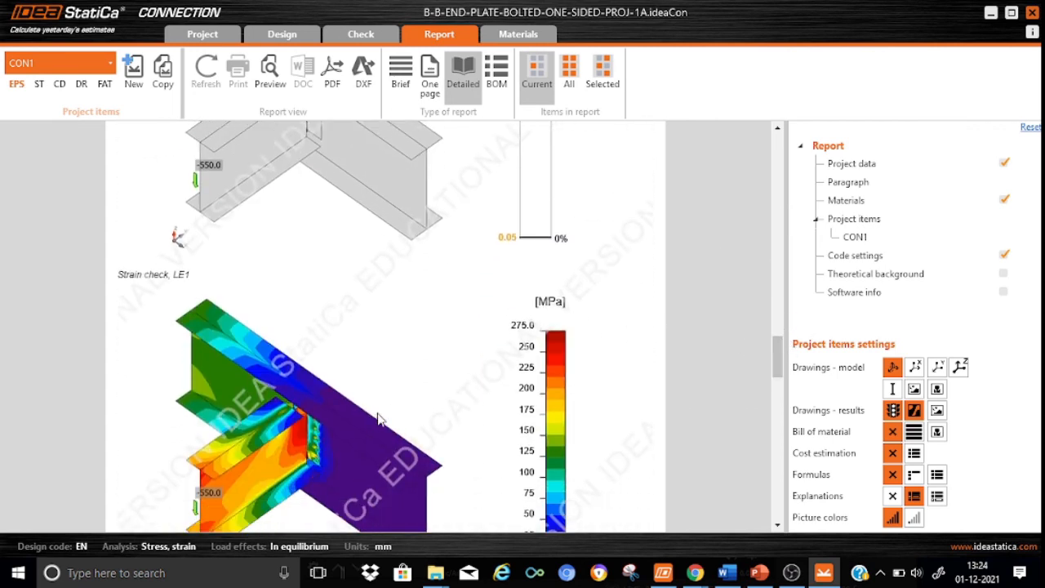
left_click_drag(779, 359, 781, 404)
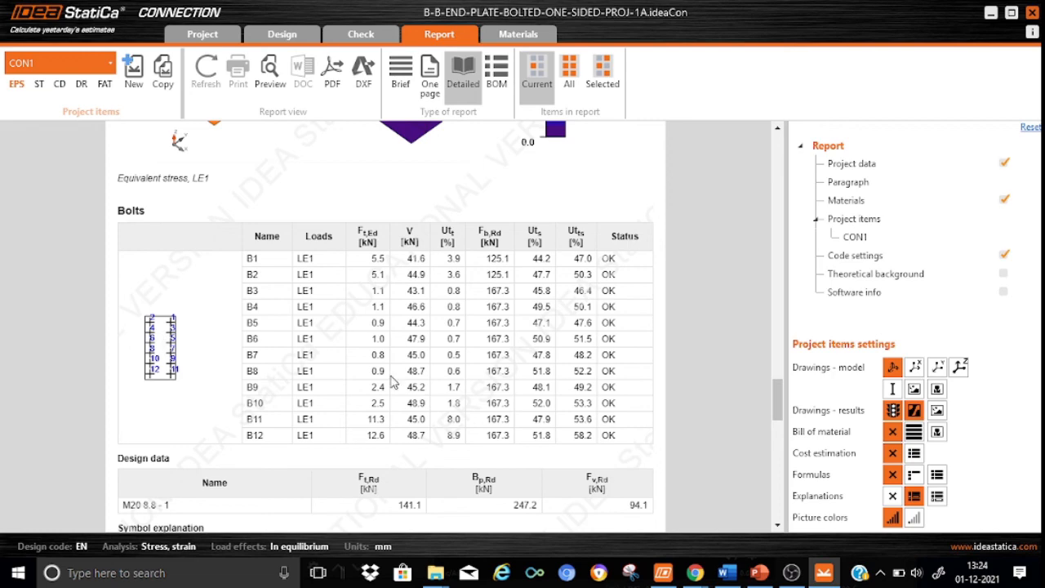
left_click_drag(778, 412, 782, 441)
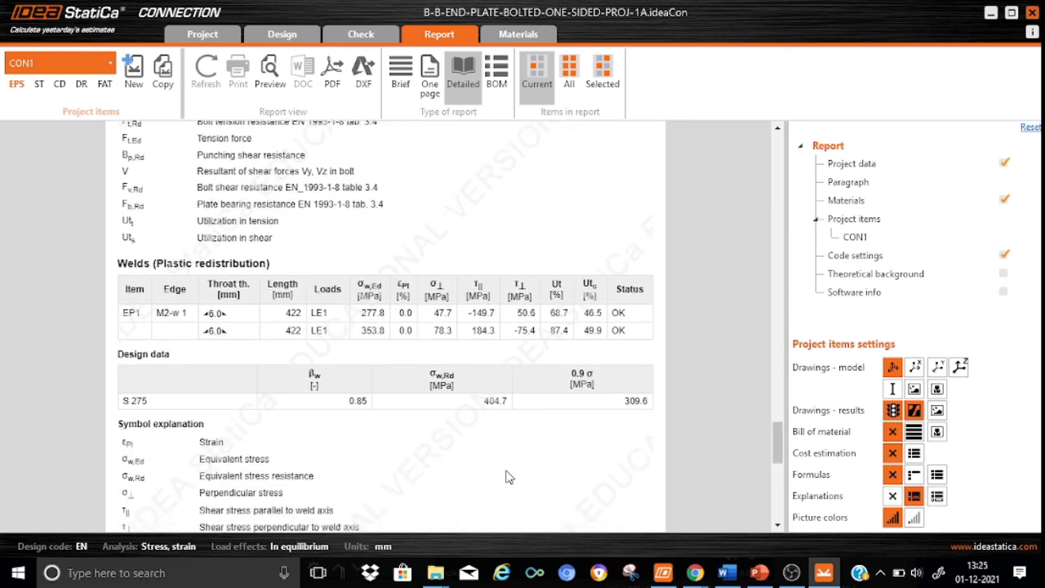